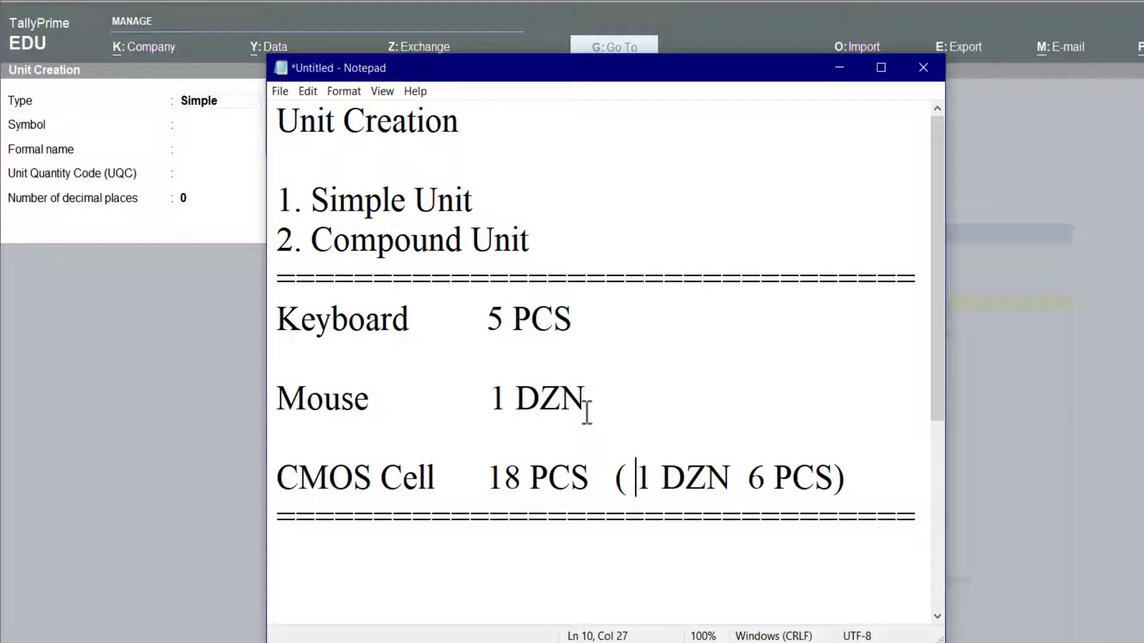
# Review the units noted for Keyboard, Mouse and CMOS Cell in the Notepad list.
pyautogui.moveTo(527, 319); pyautogui.dragTo(582, 319)
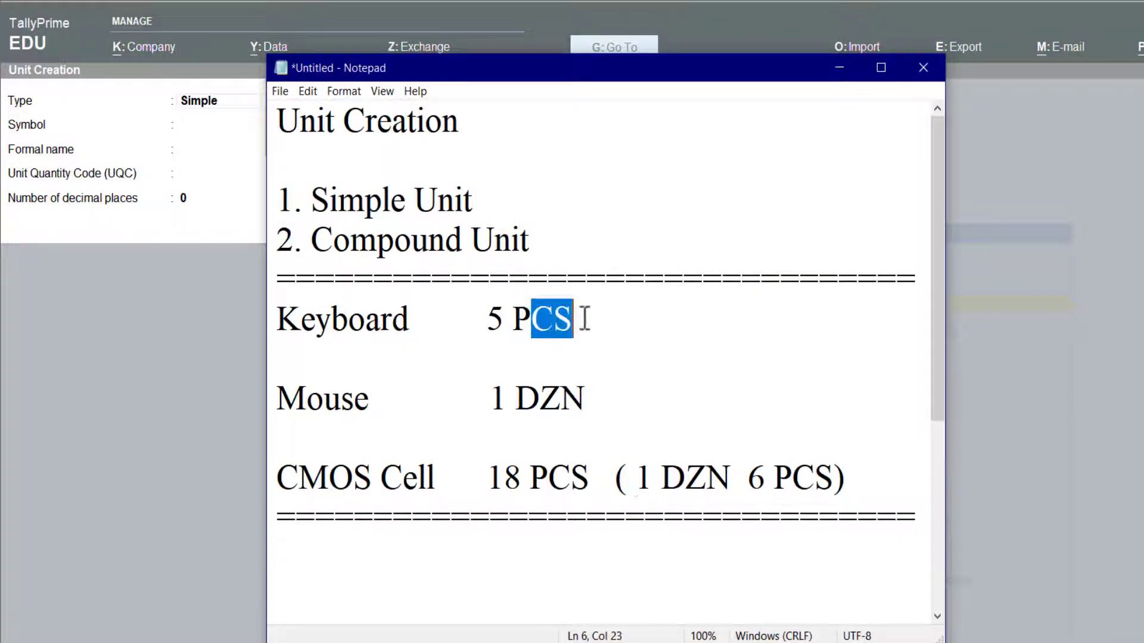
pyautogui.moveTo(516, 398); pyautogui.dragTo(625, 400)
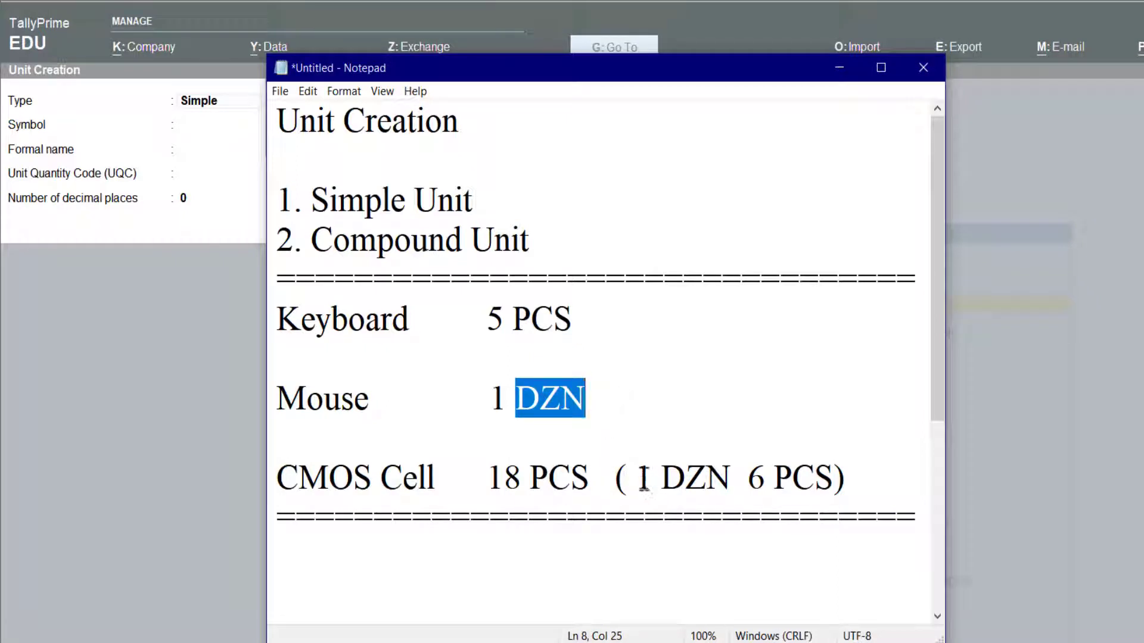
pyautogui.moveTo(635, 480); pyautogui.dragTo(834, 483)
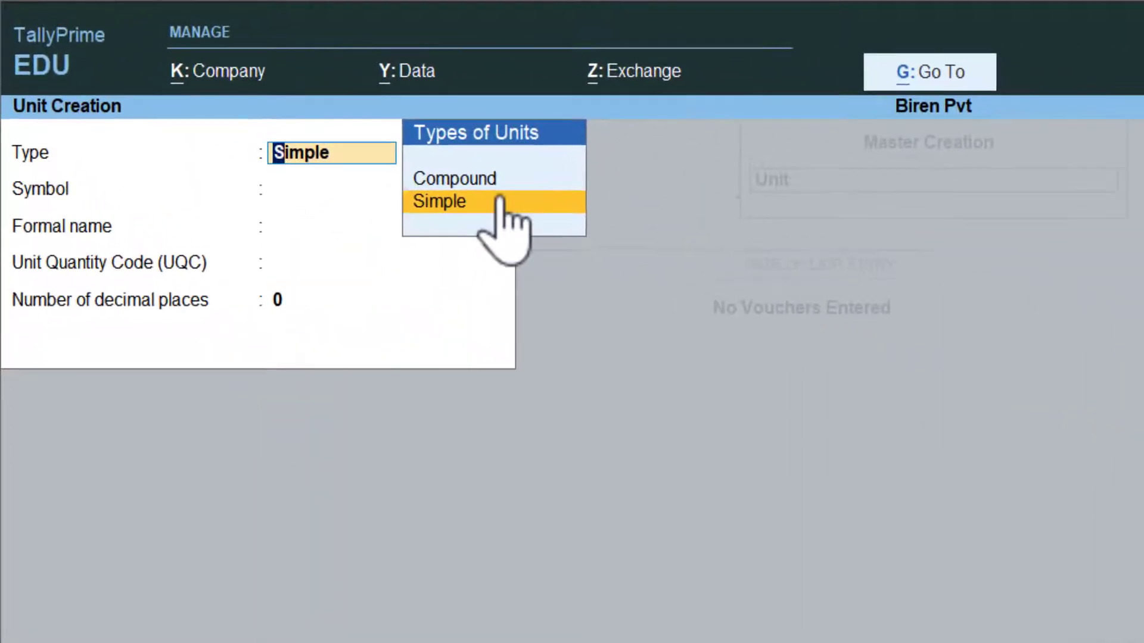
# In TallyPrime, create a simple unit with symbol PCS, formal name Pices, UQC PCS-PIECES and 0 decimal places.
pyautogui.click(446, 204)
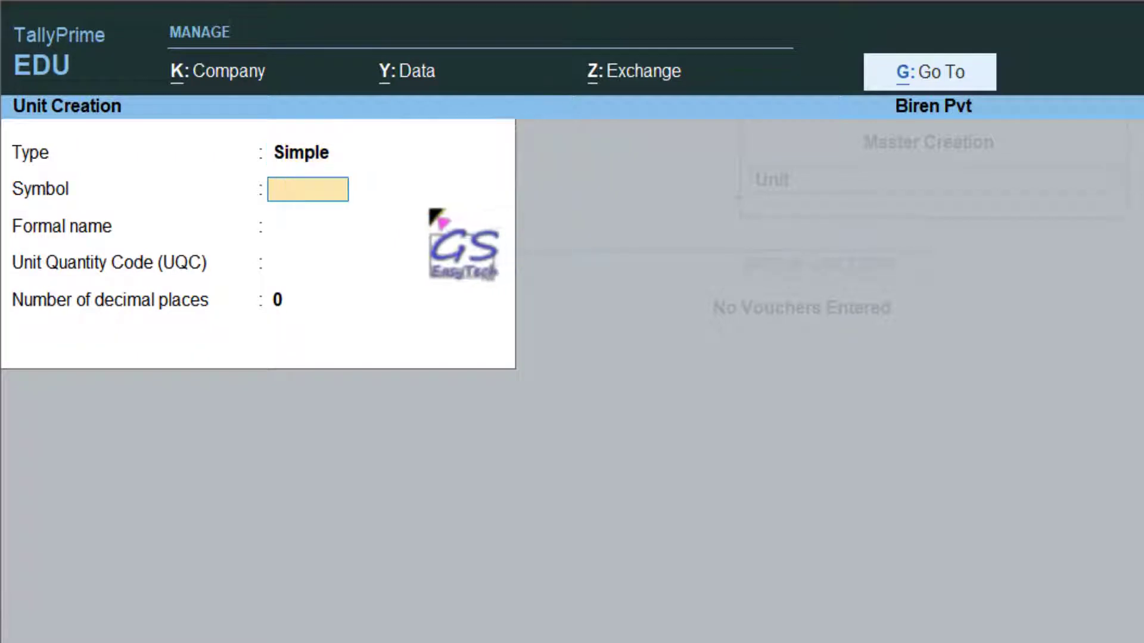
pyautogui.write('PCS')
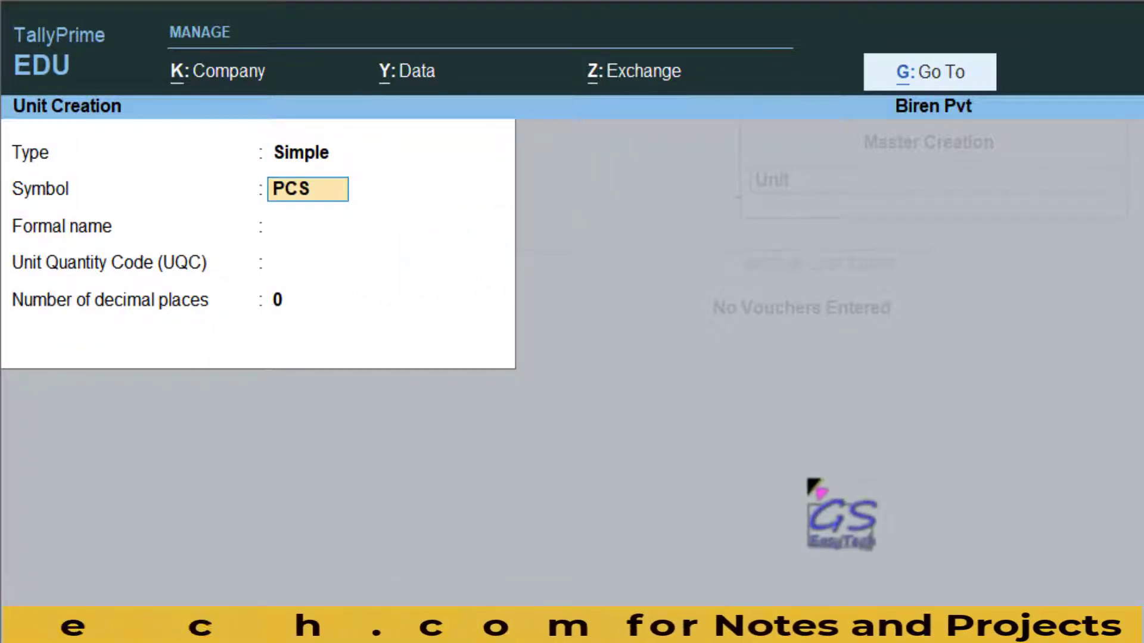
pyautogui.press('Return')
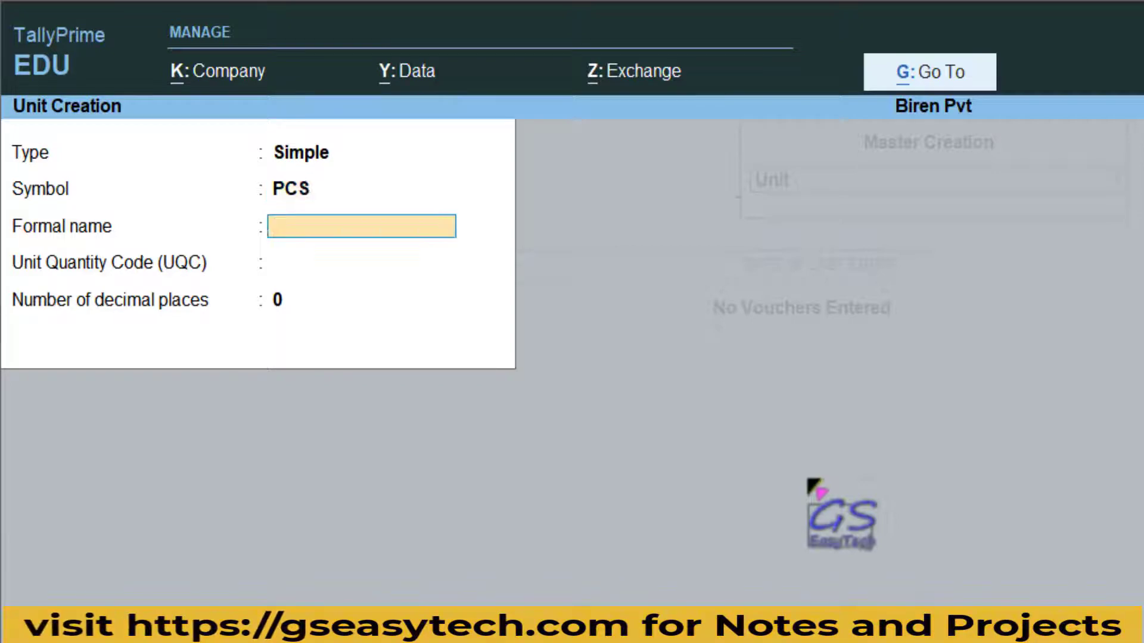
pyautogui.write('Pices')
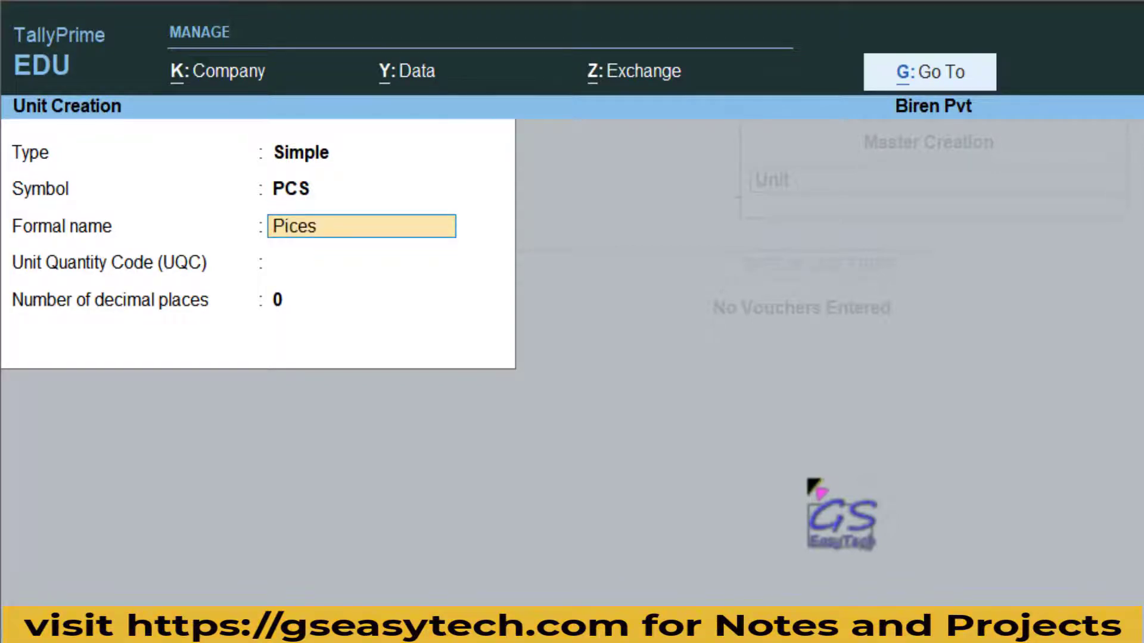
pyautogui.press('Return')
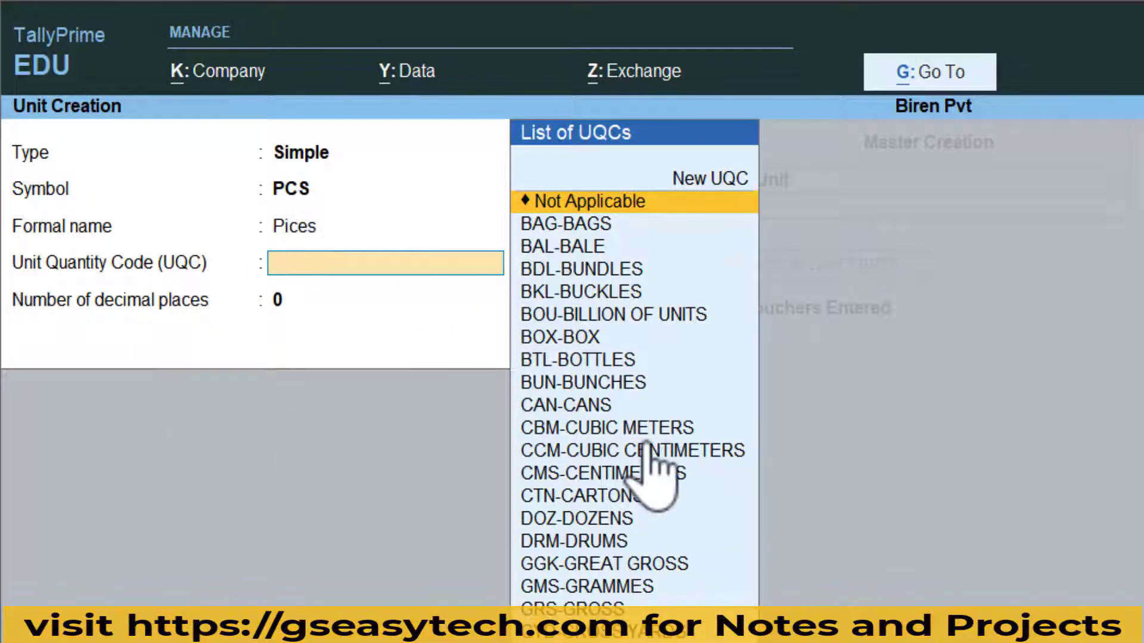
pyautogui.write('pc')
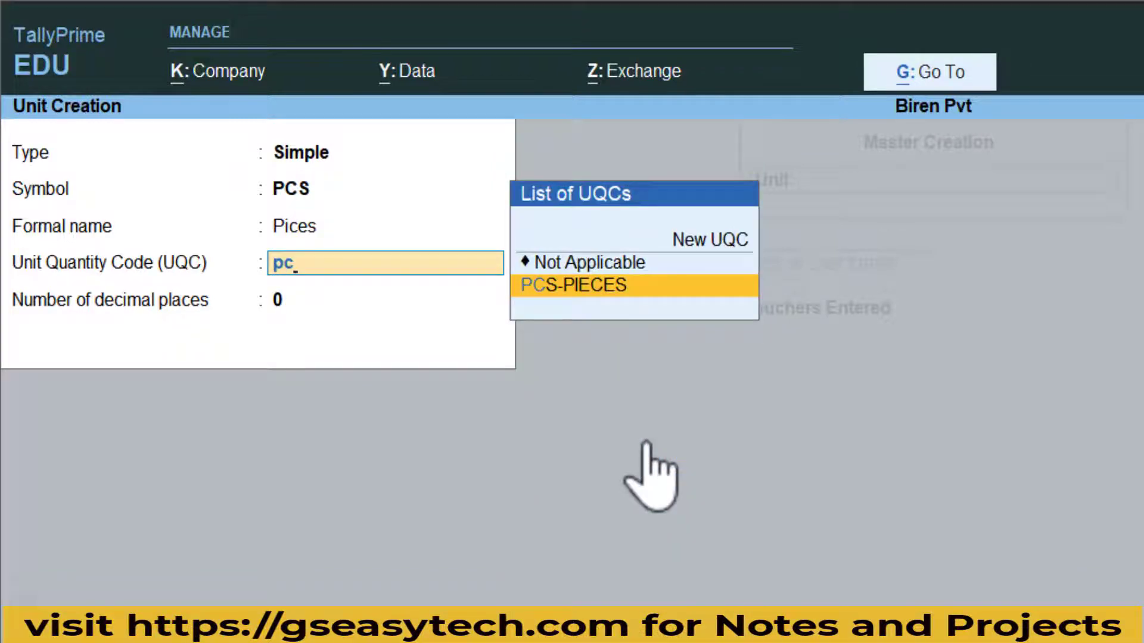
pyautogui.click(615, 291)
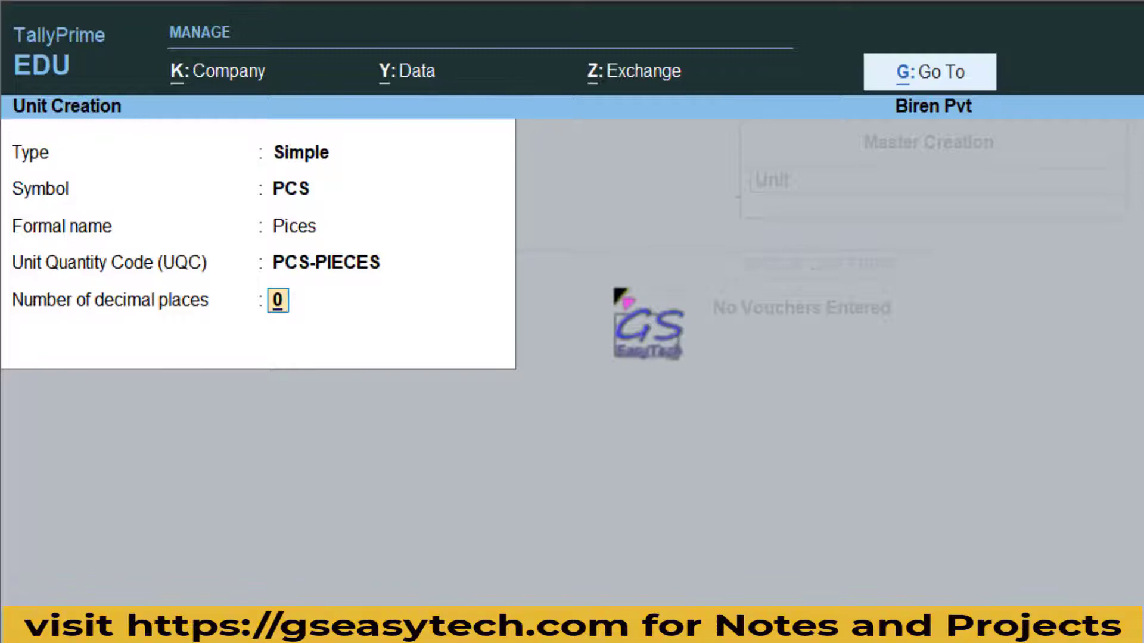
pyautogui.press('Return')
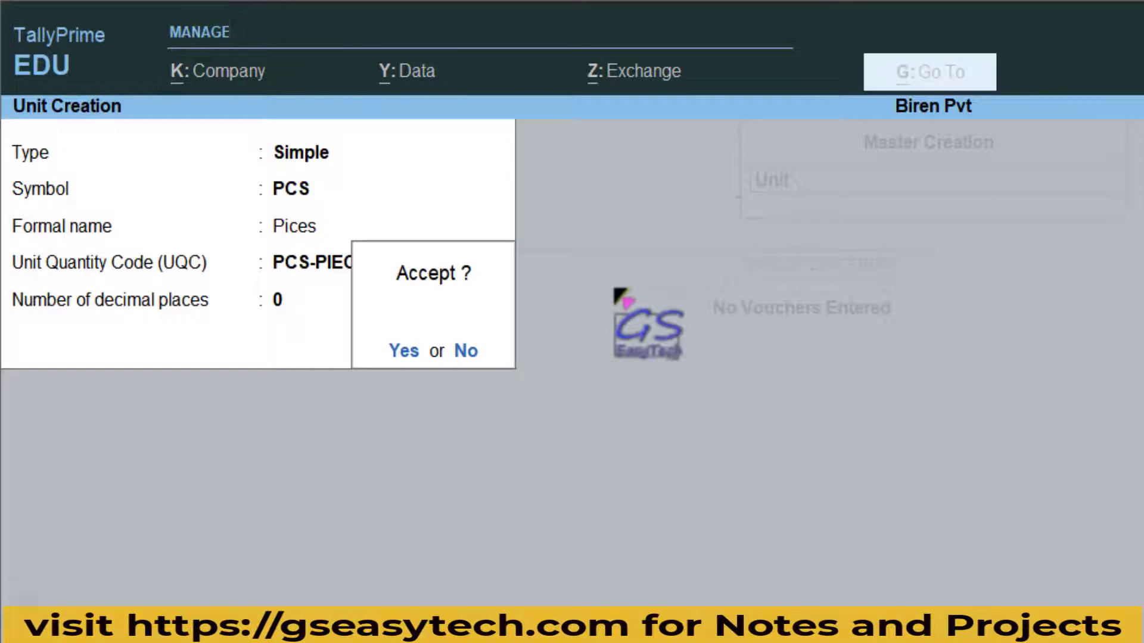
pyautogui.press('y')
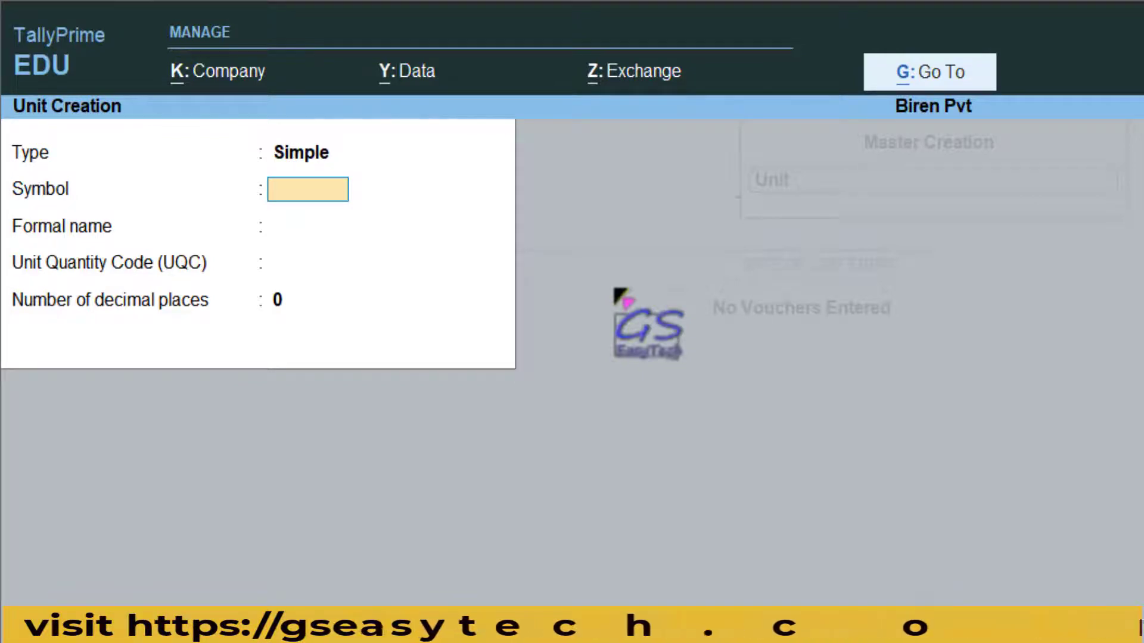
# Create a second simple unit with symbol DZN, formal name Dozen, UQC DOZ-DOZENS and 0 decimal places.
pyautogui.write('DZN')
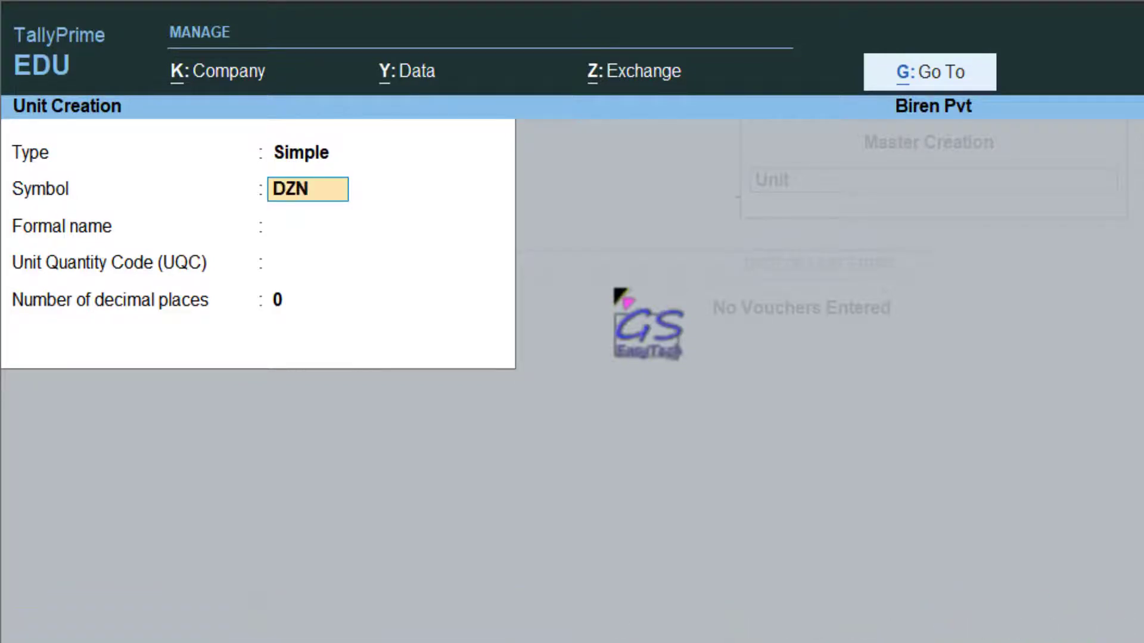
pyautogui.press('Return')
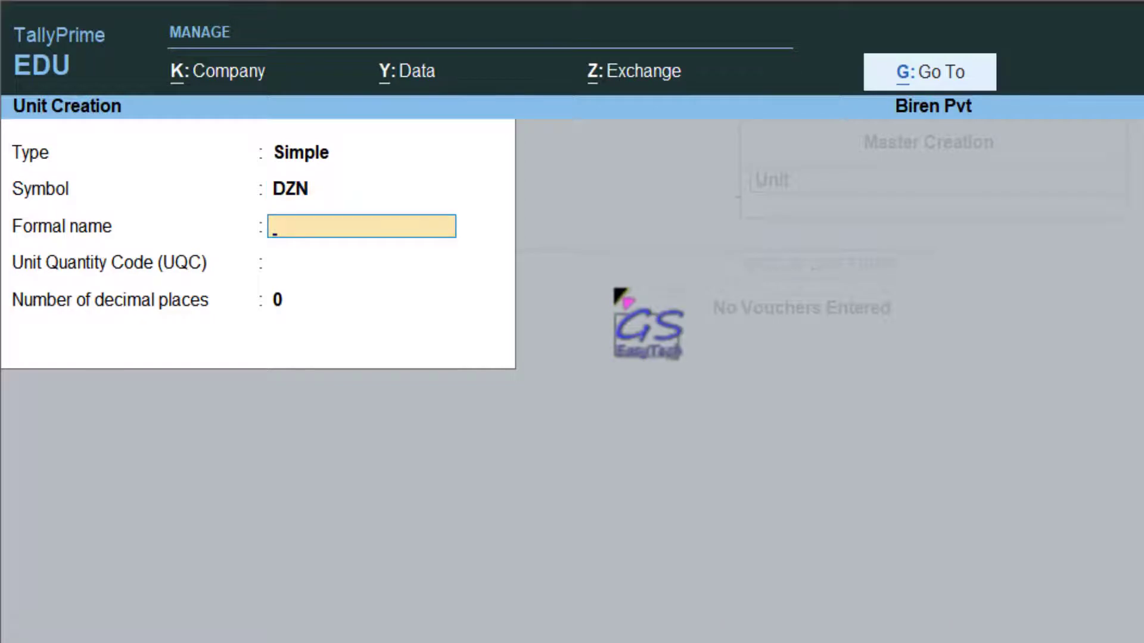
pyautogui.write('Dozen')
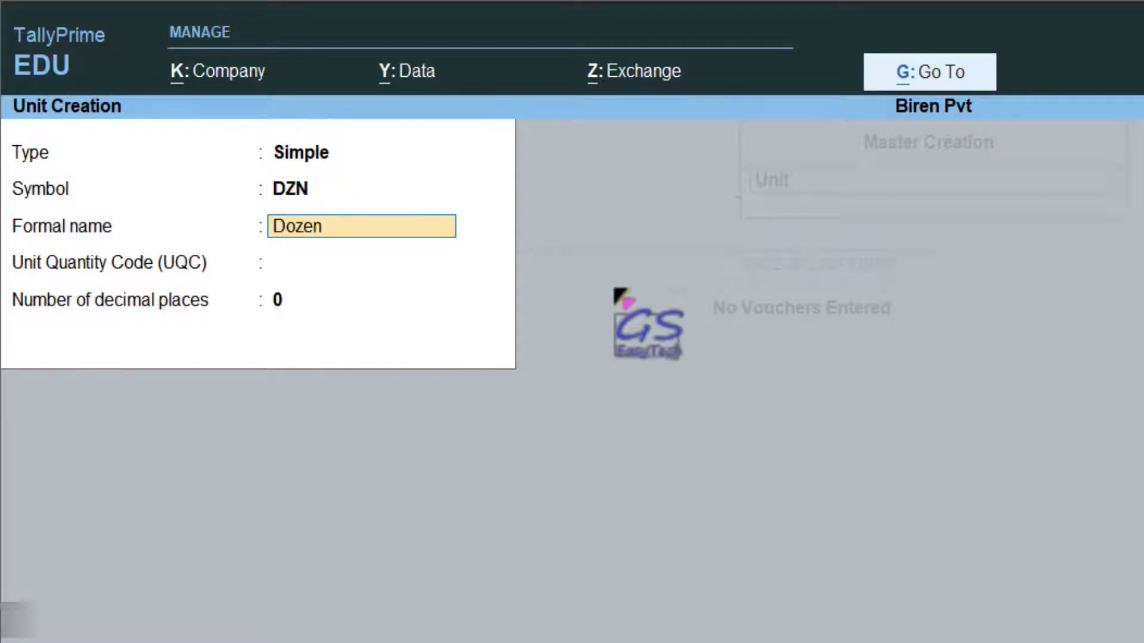
pyautogui.press('Return')
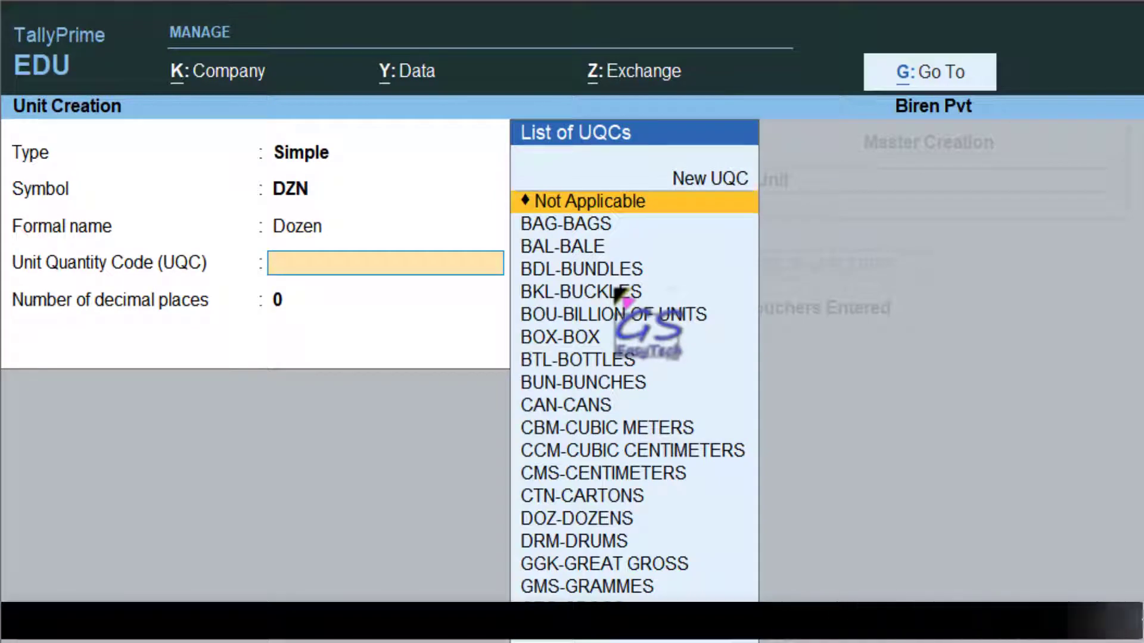
pyautogui.write('do')
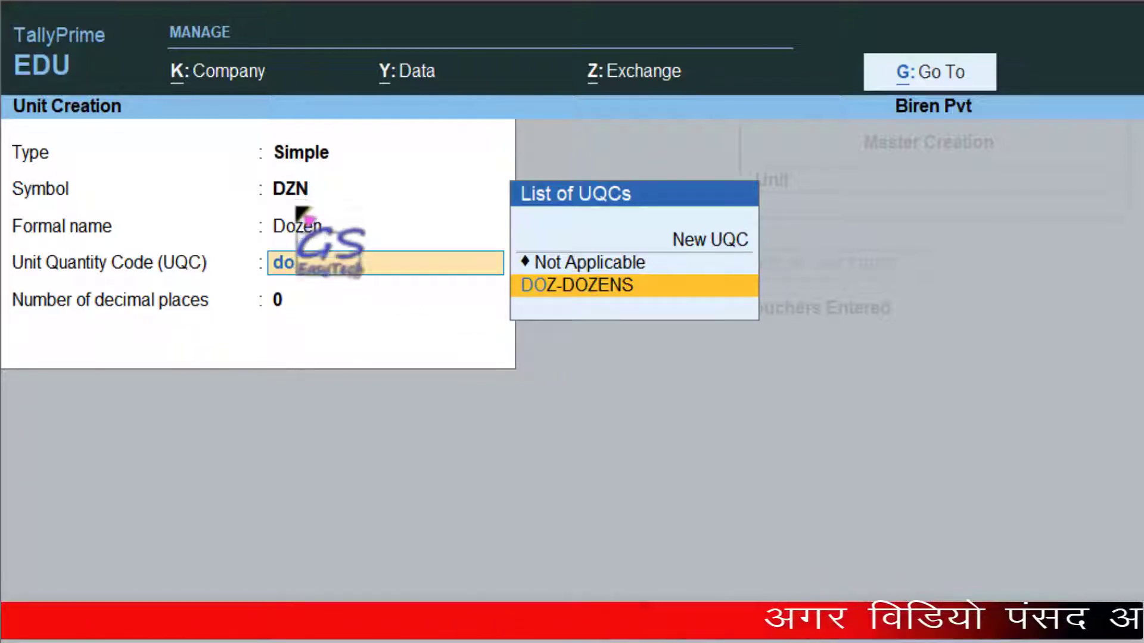
pyautogui.click(613, 297)
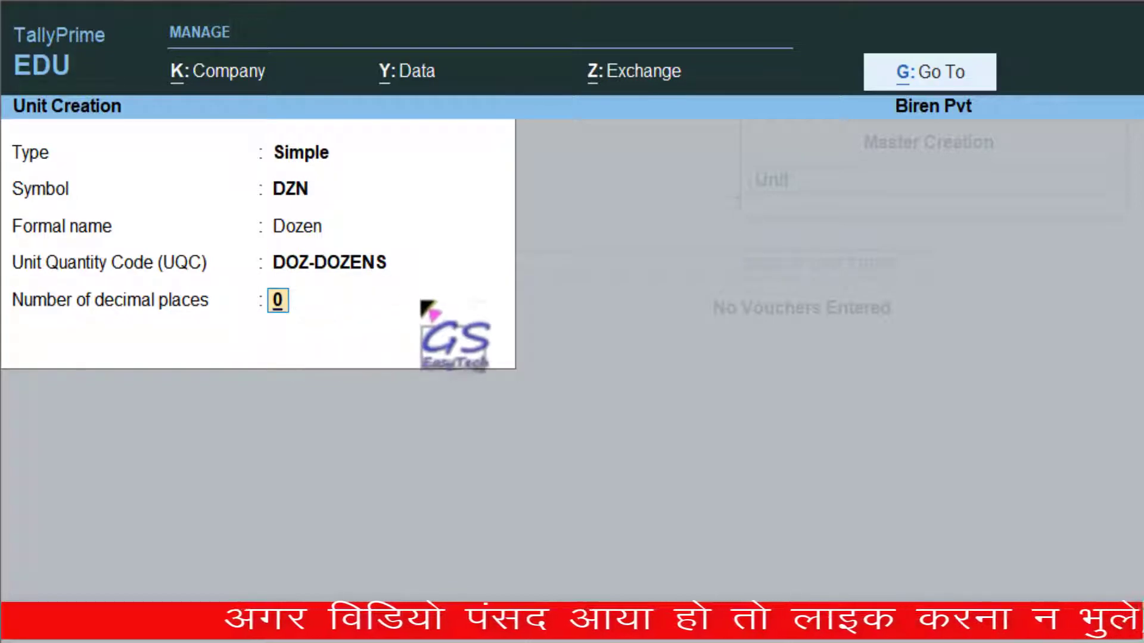
pyautogui.press('Return')
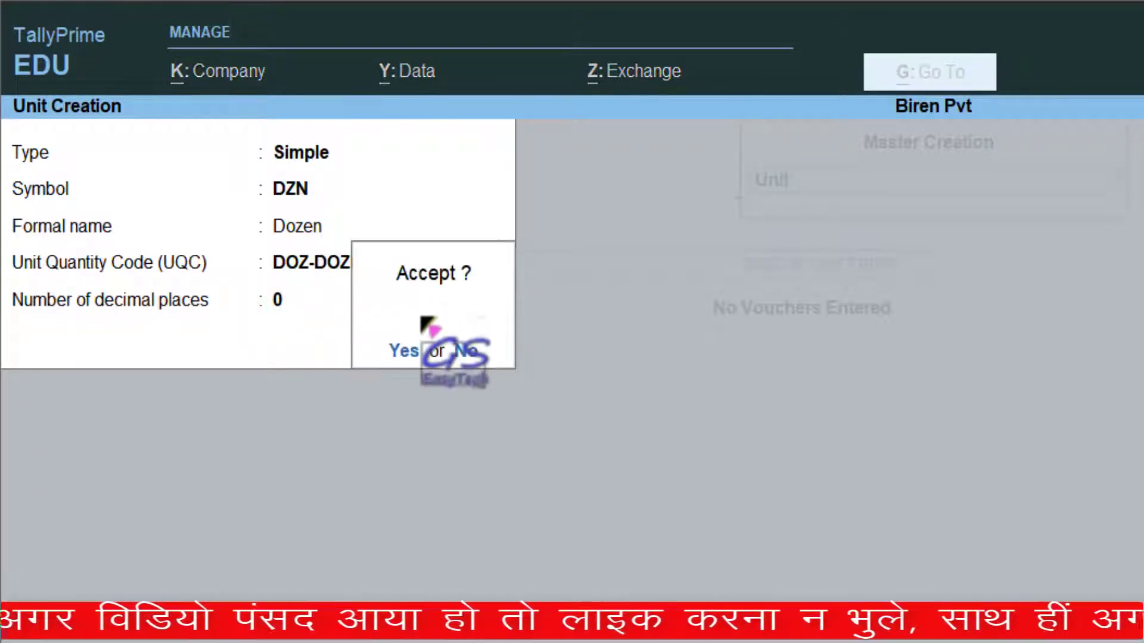
pyautogui.press('Return')
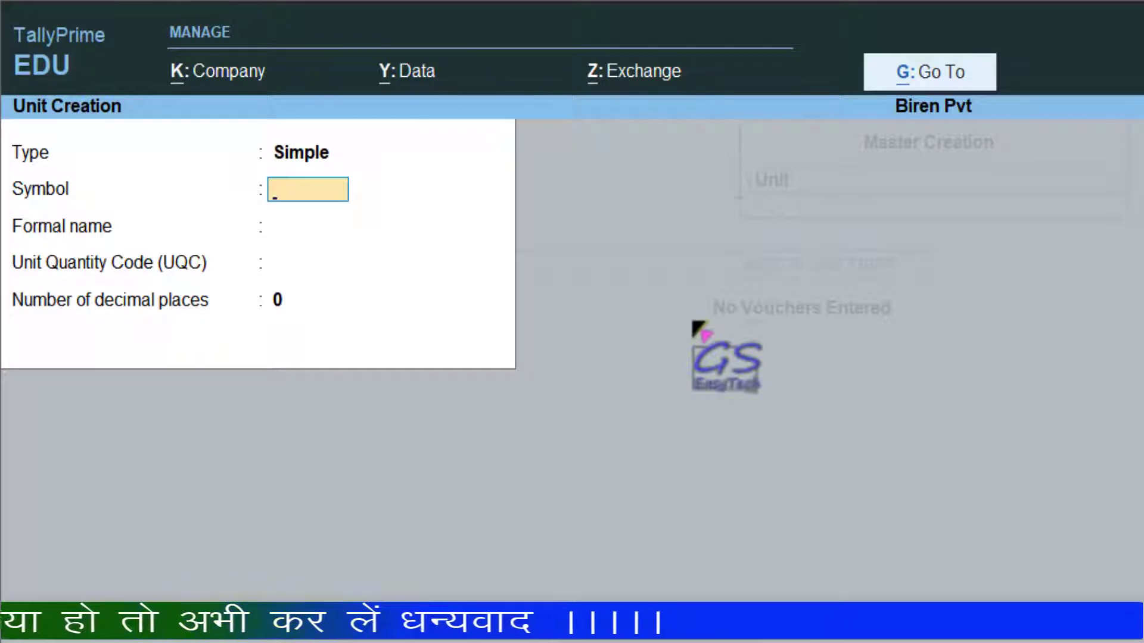
# Create a compound unit defined as DZN of 12 PCS, and return to the Gateway of Tally.
pyautogui.press('BackSpace')
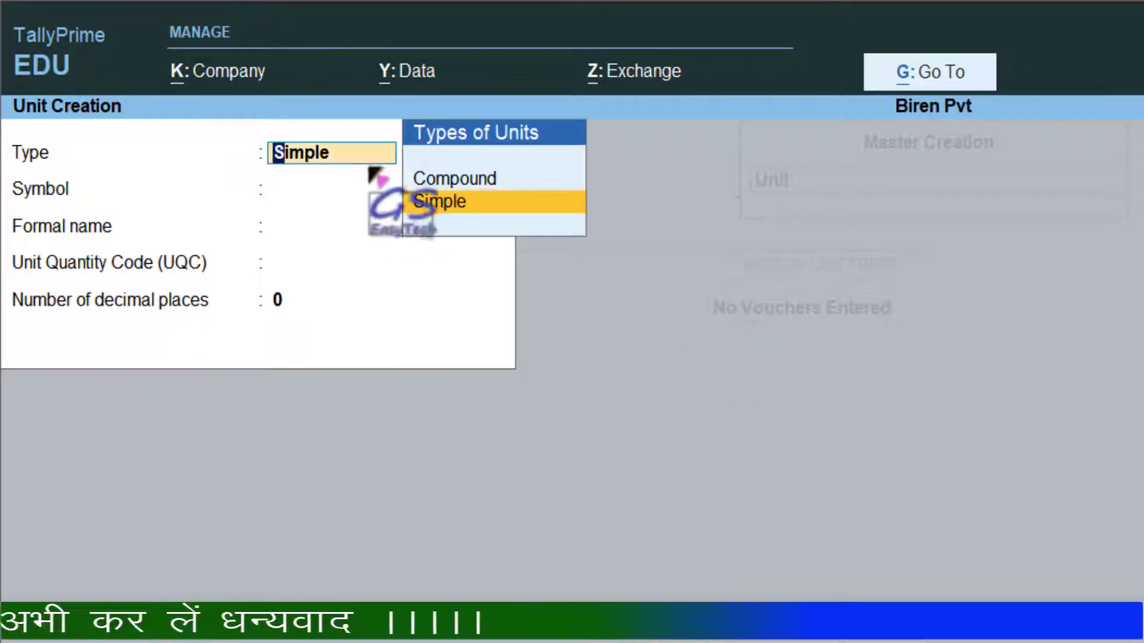
pyautogui.click(456, 179)
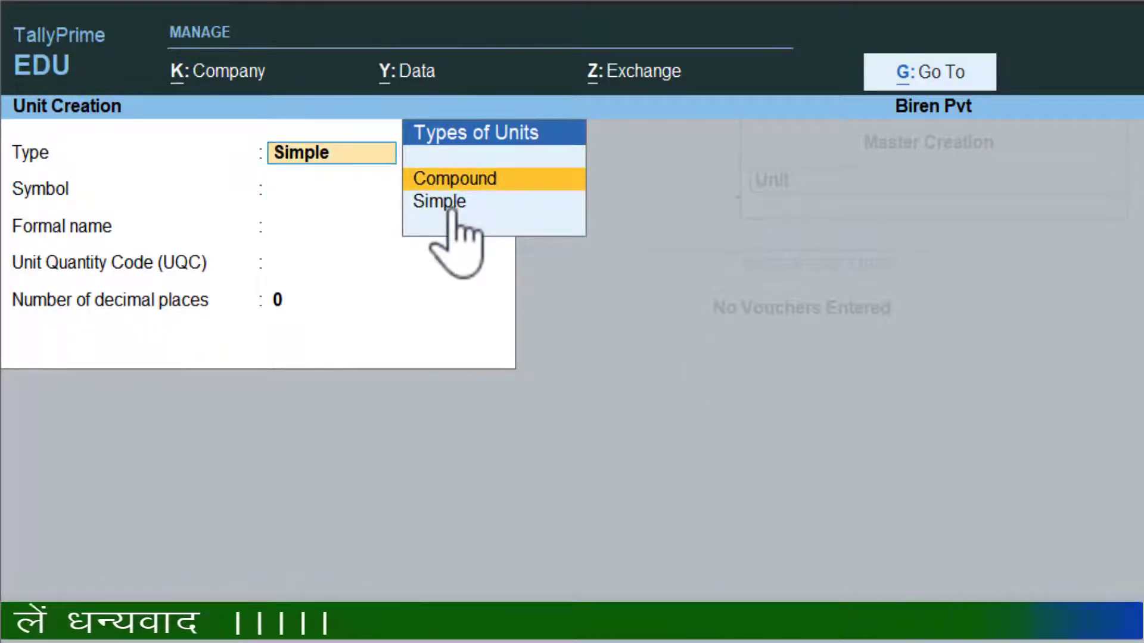
pyautogui.press('Return')
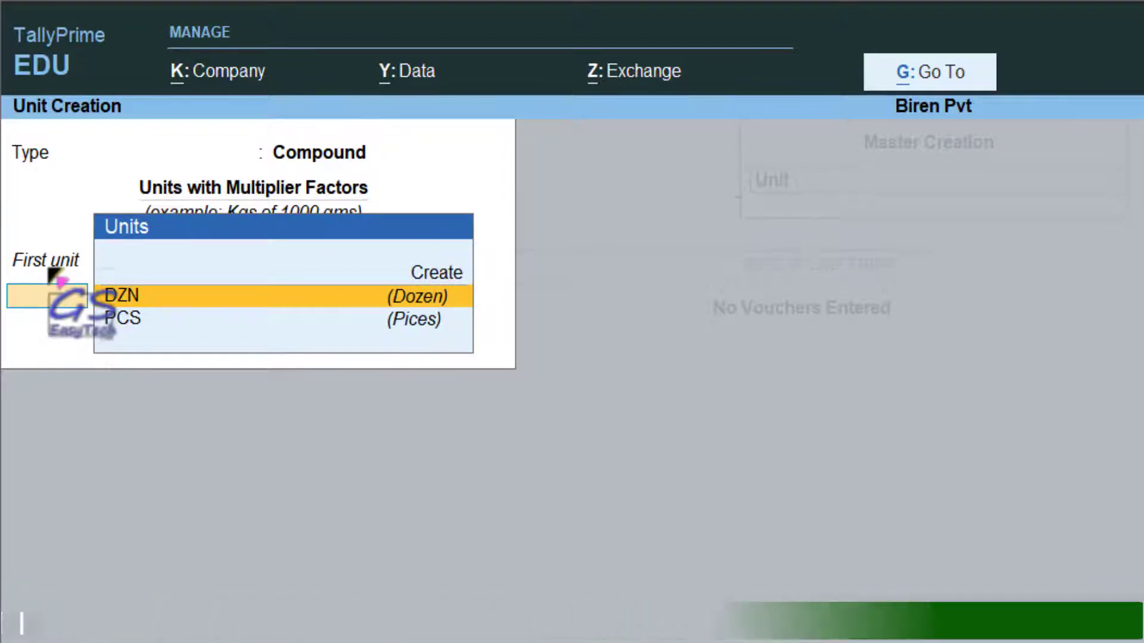
pyautogui.click(212, 305)
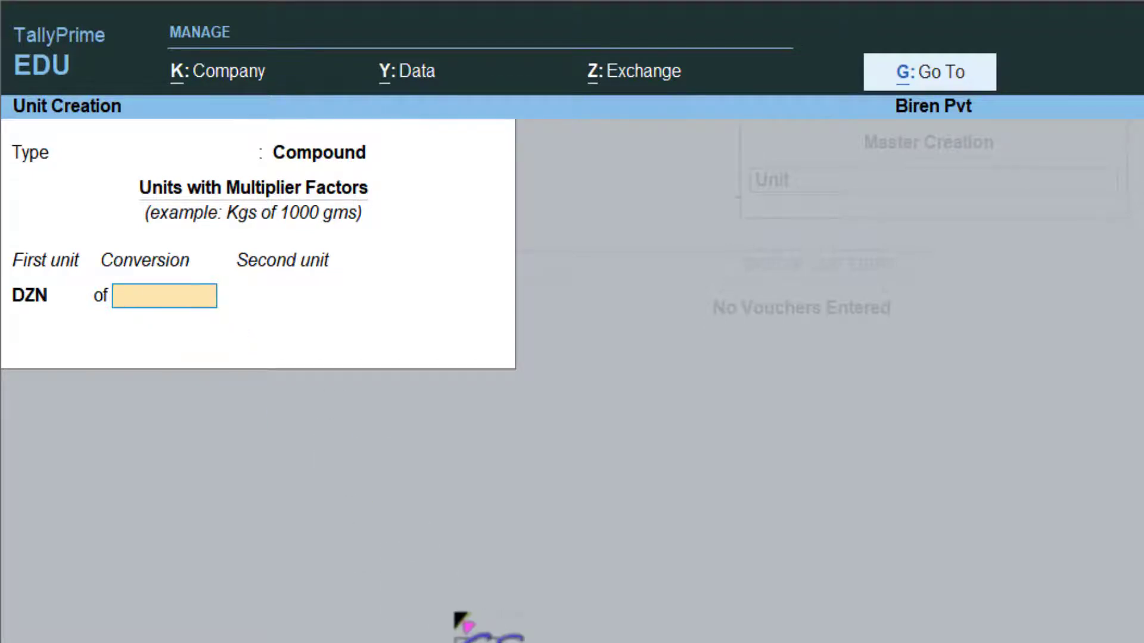
pyautogui.write('12')
pyautogui.press('Return')
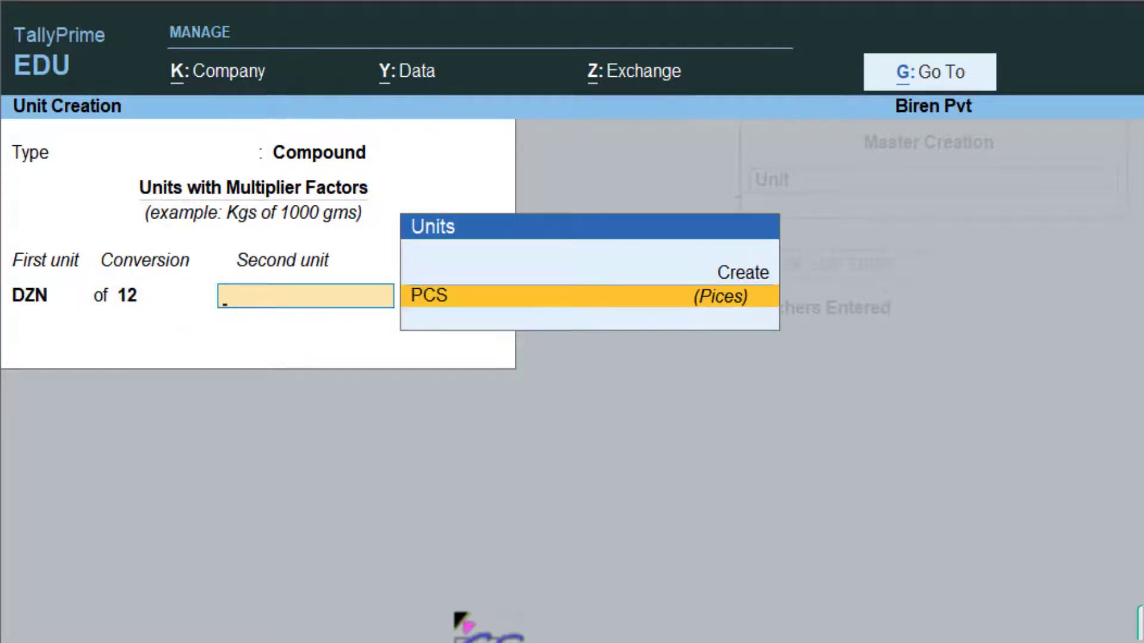
pyautogui.press('Return')
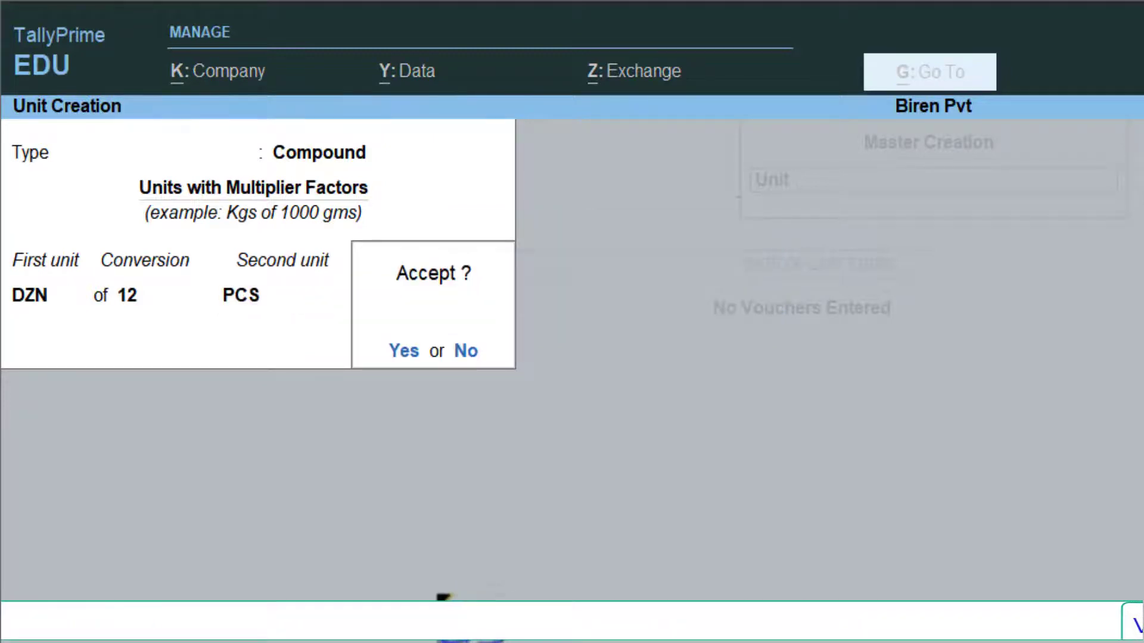
pyautogui.moveTo(139, 197); pyautogui.dragTo(369, 232)
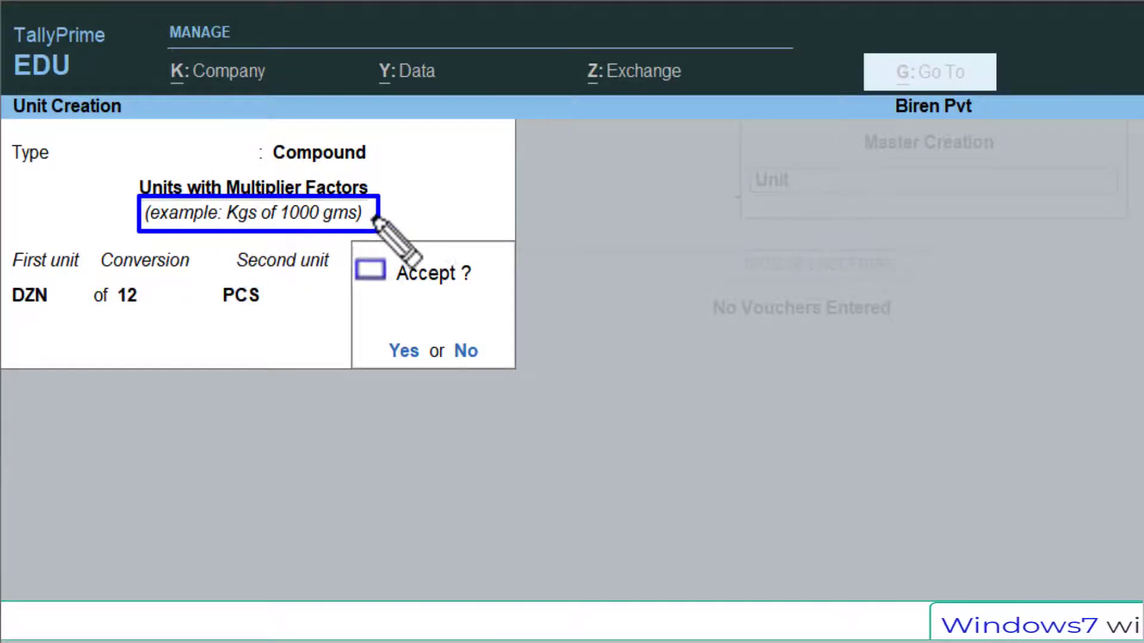
pyautogui.press('Escape')
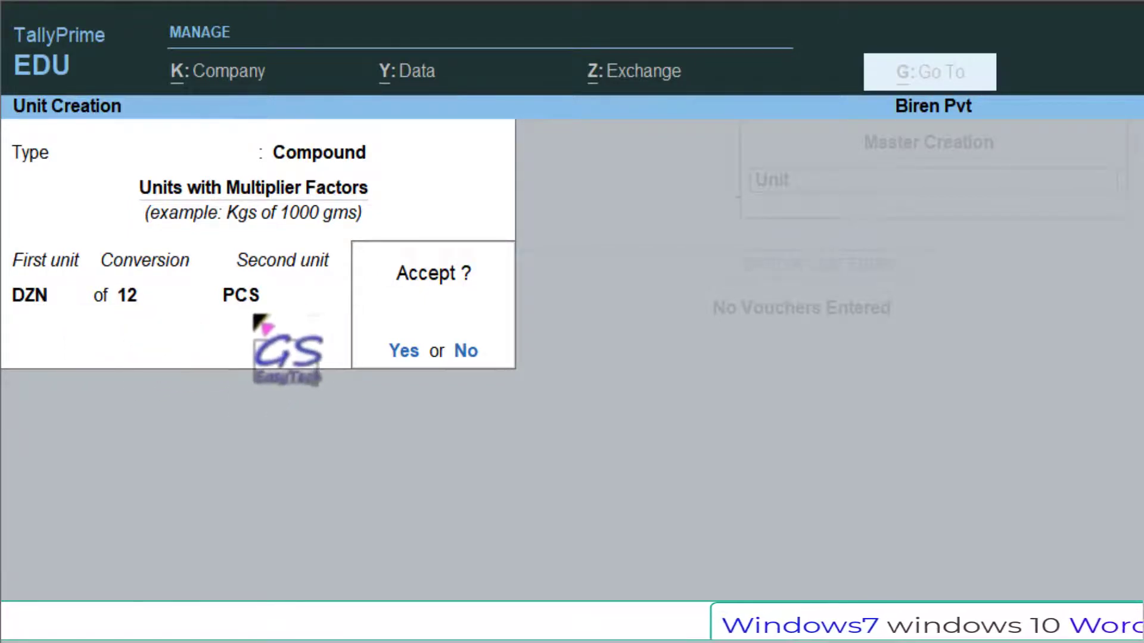
pyautogui.click(404, 351)
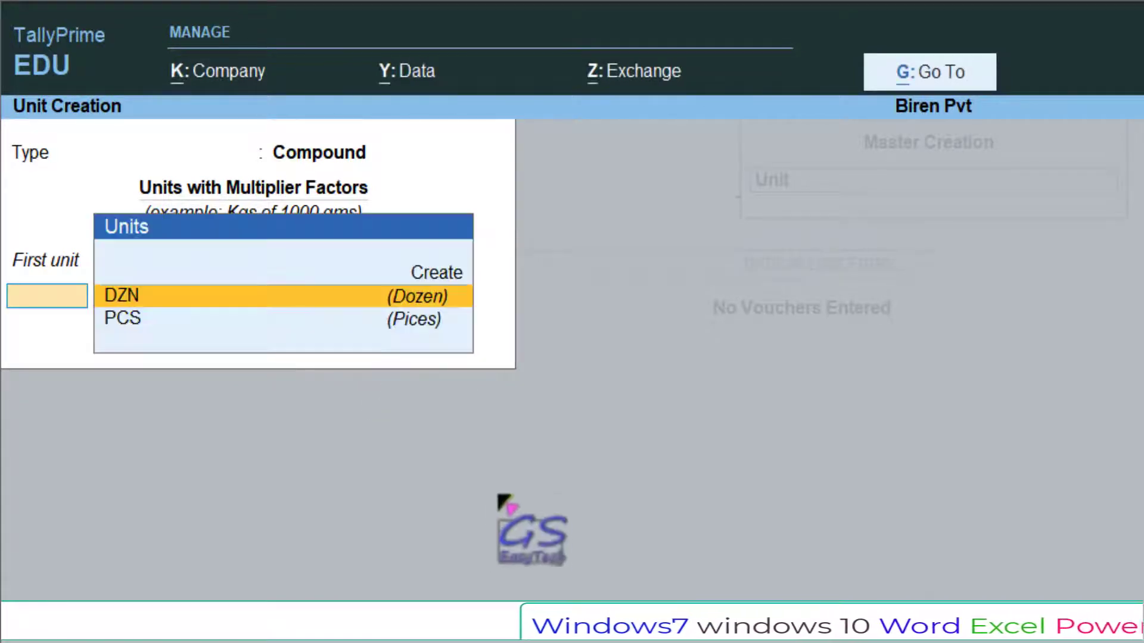
pyautogui.press('Escape')
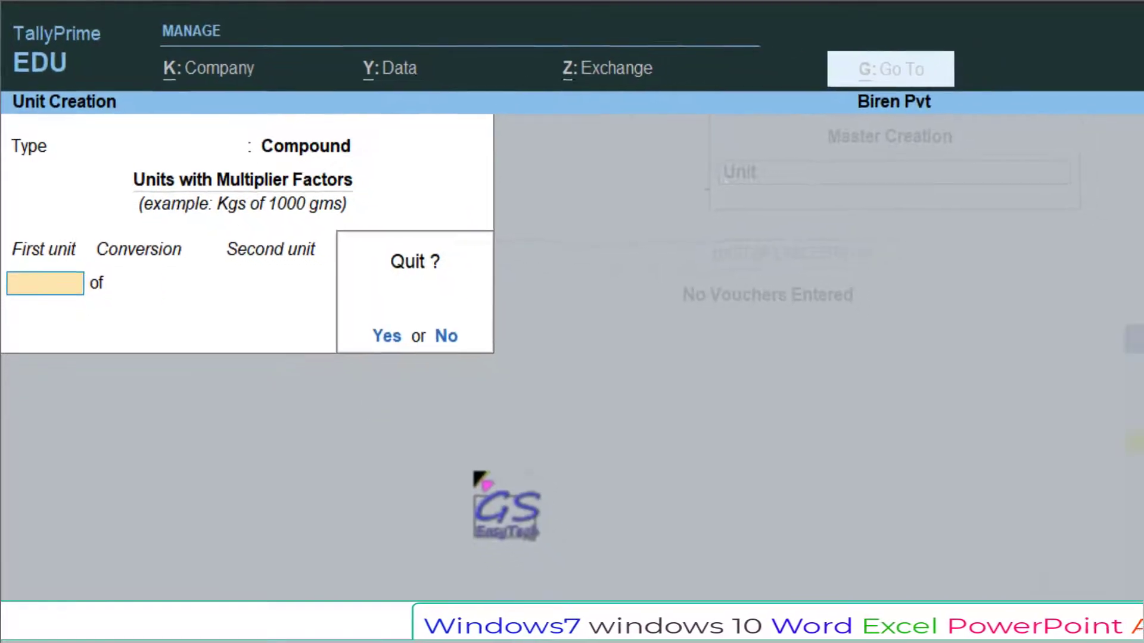
pyautogui.press('y')
pyautogui.press('Escape')
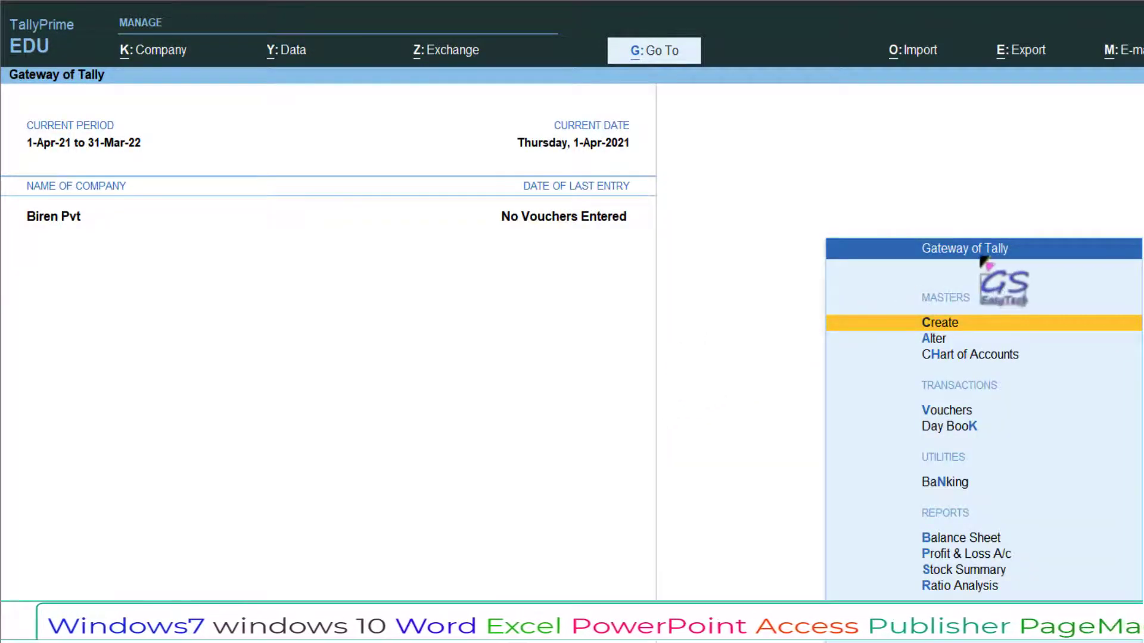
# Open the list of existing units for master alteration.
pyautogui.click(940, 339)
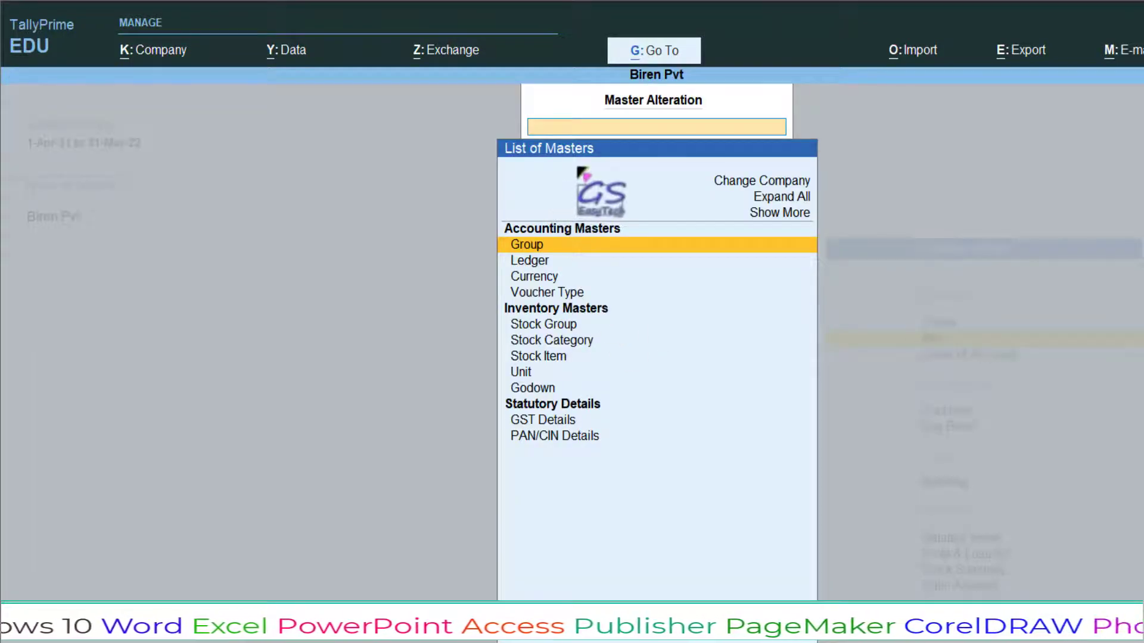
pyautogui.click(520, 372)
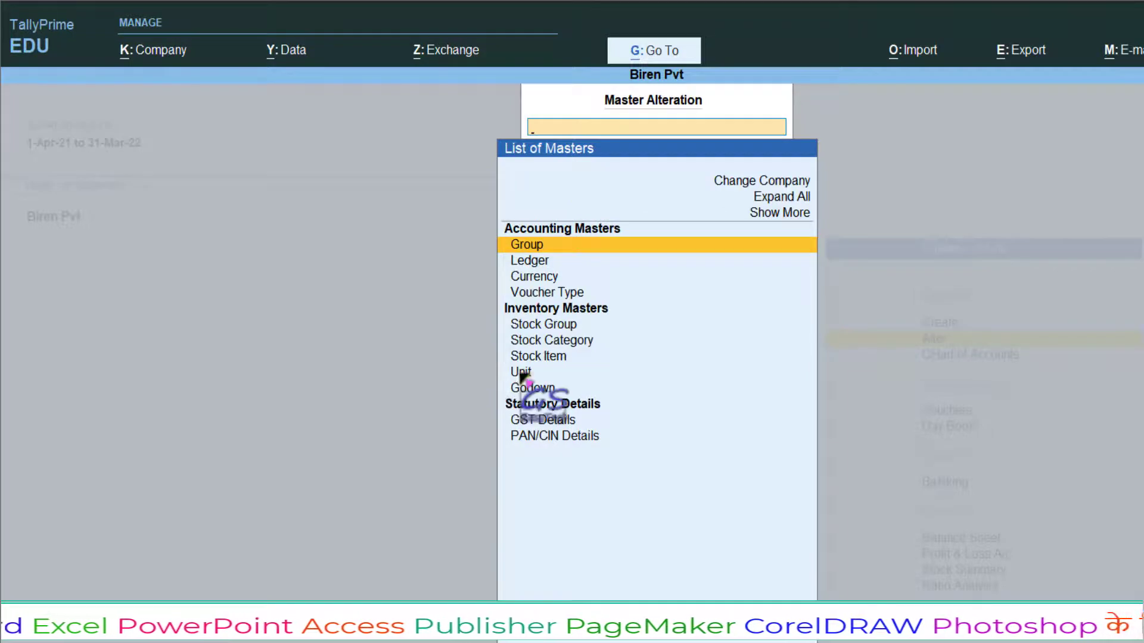
pyautogui.click(520, 372)
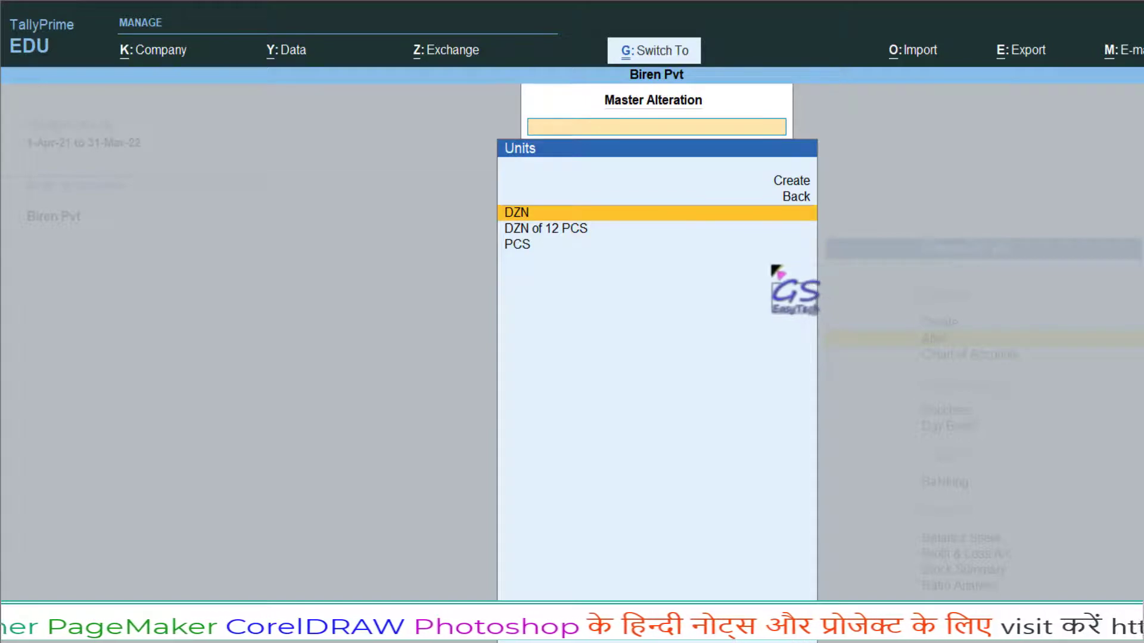
pyautogui.moveTo(763, 169); pyautogui.dragTo(828, 188)
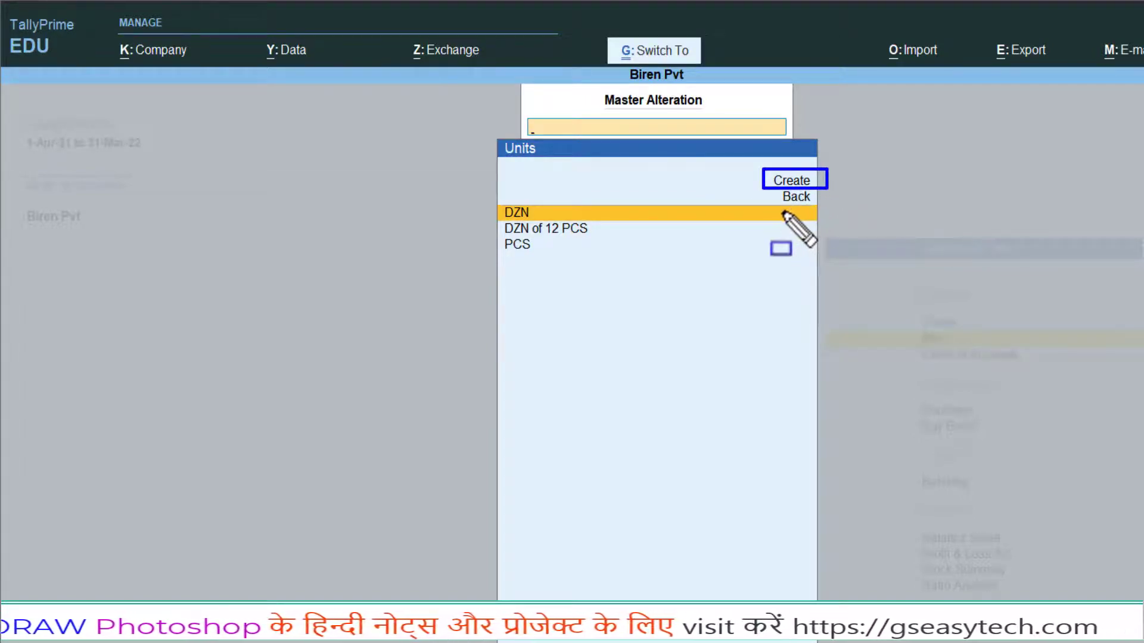
# Try to delete the simple unit DZN from its alteration form, and quit the form without saving.
pyautogui.press('Escape')
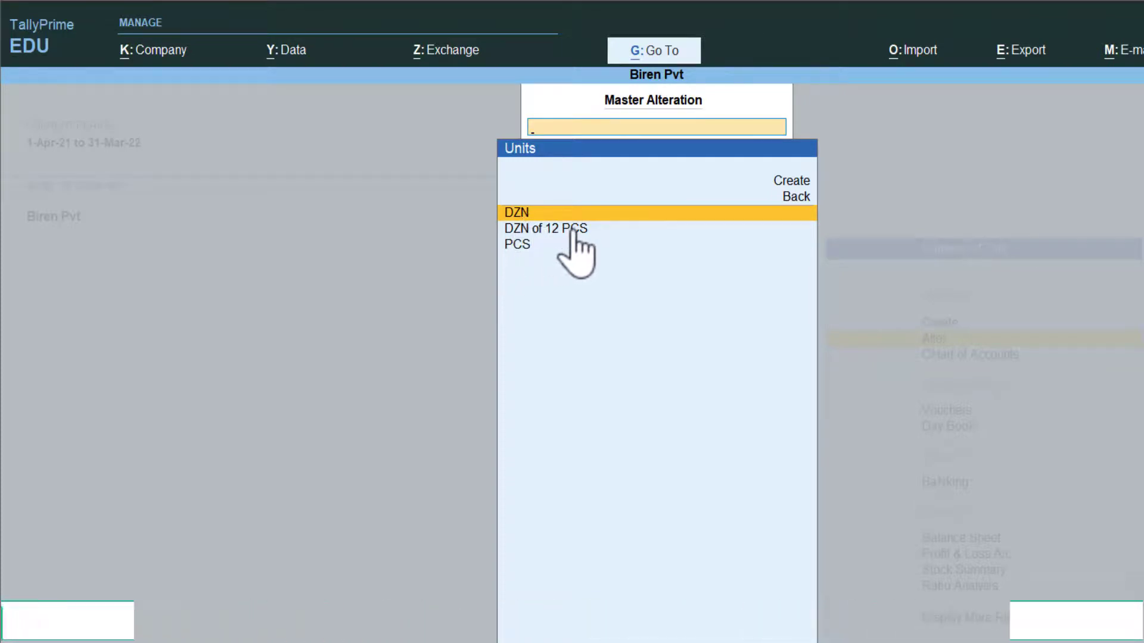
pyautogui.click(518, 223)
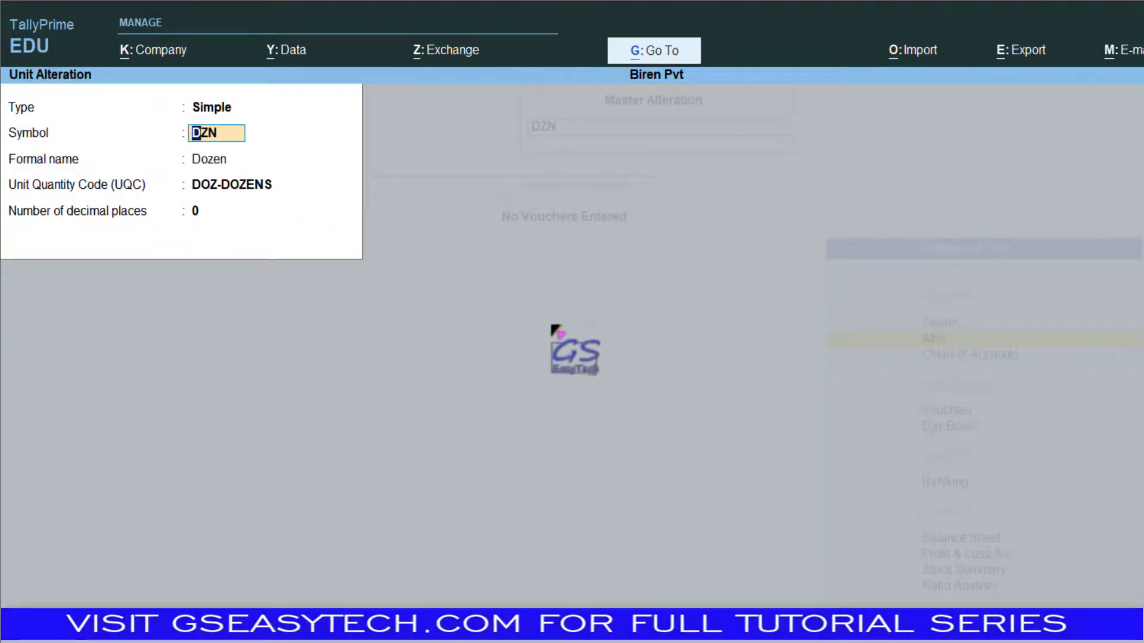
pyautogui.hotkey('alt', 'd')
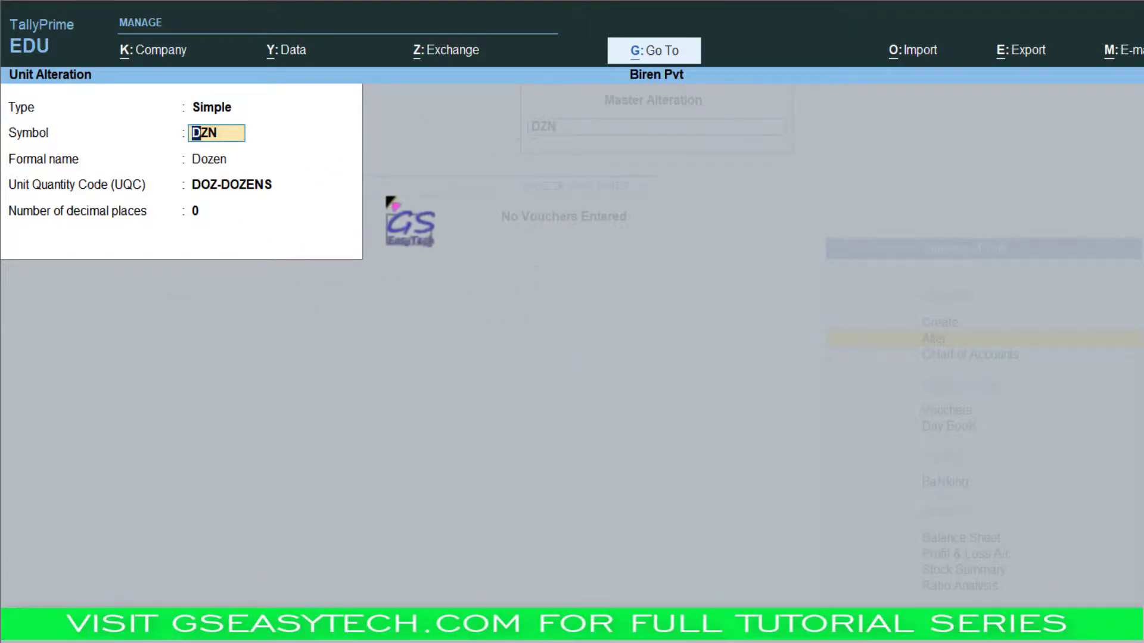
pyautogui.press('Escape')
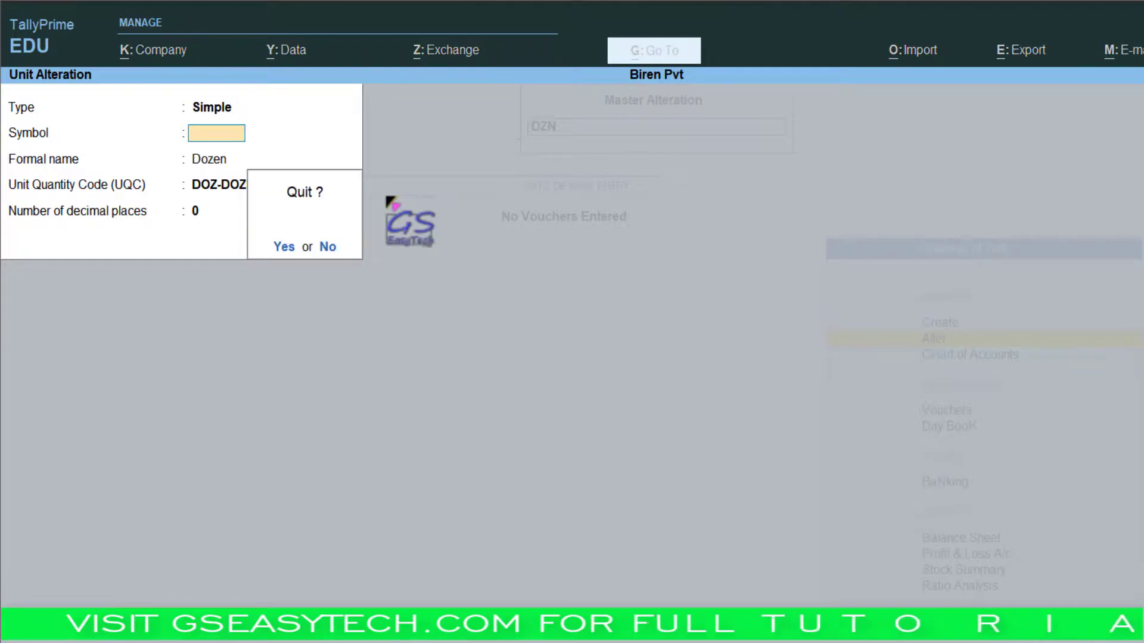
pyautogui.press('y')
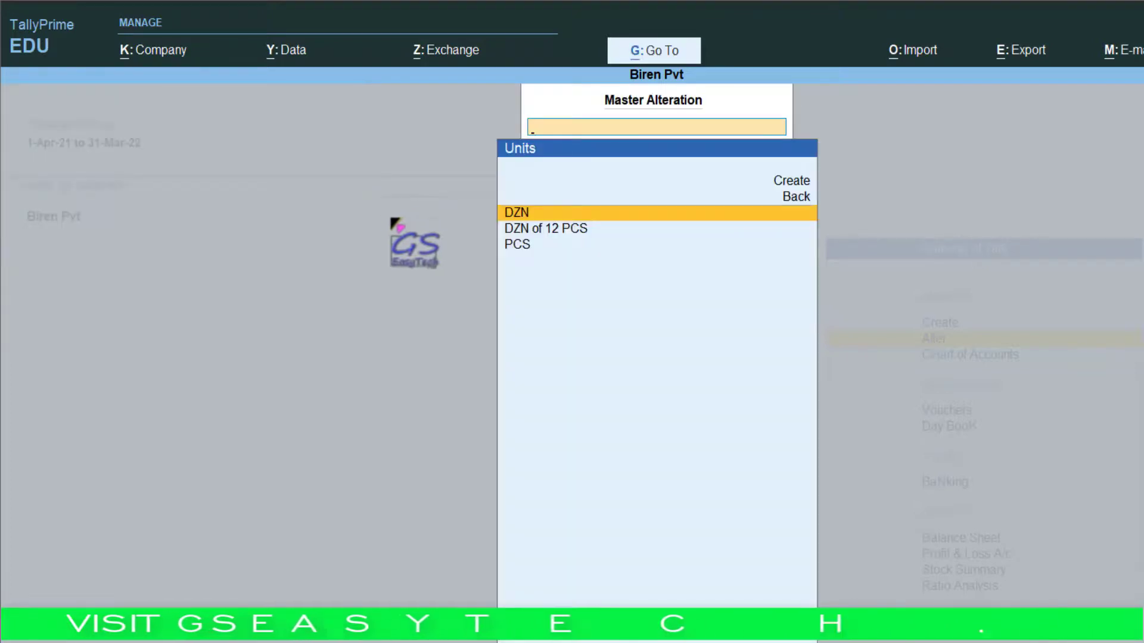
# Open the compound unit DZN of 12 PCS for alteration and delete it, confirming the deletion.
pyautogui.click(556, 231)
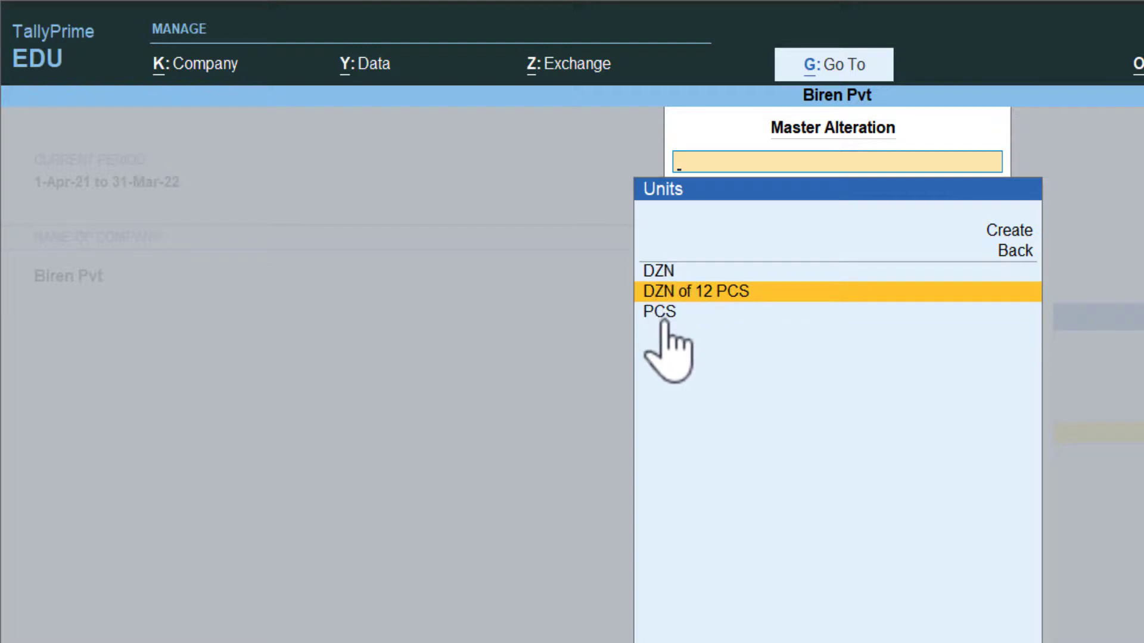
pyautogui.click(708, 293)
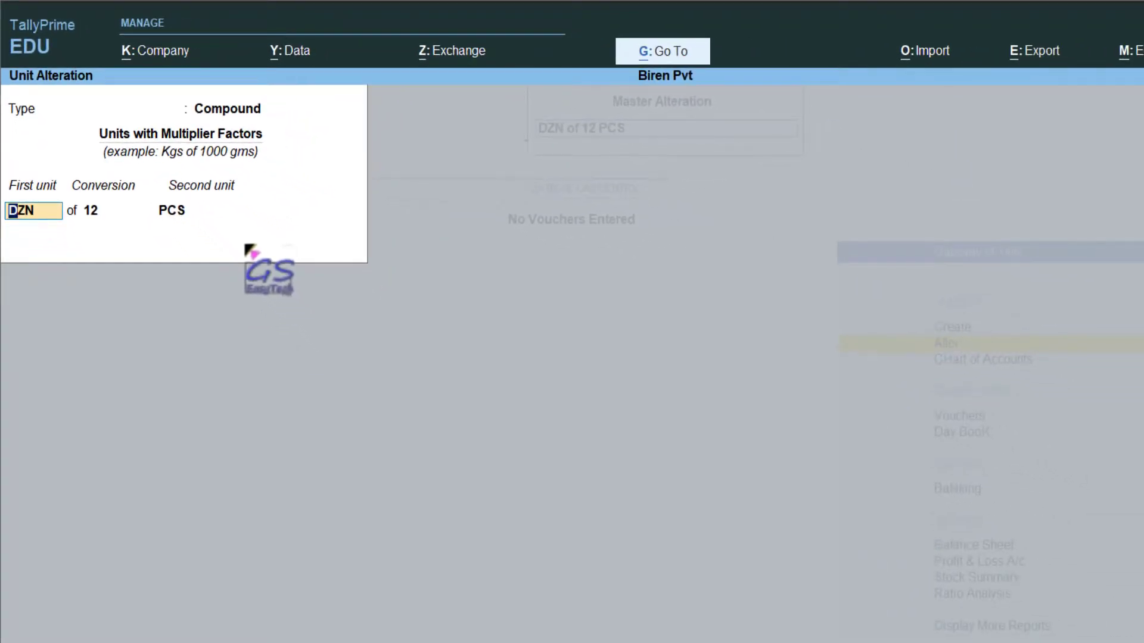
pyautogui.hotkey('alt', 'd')
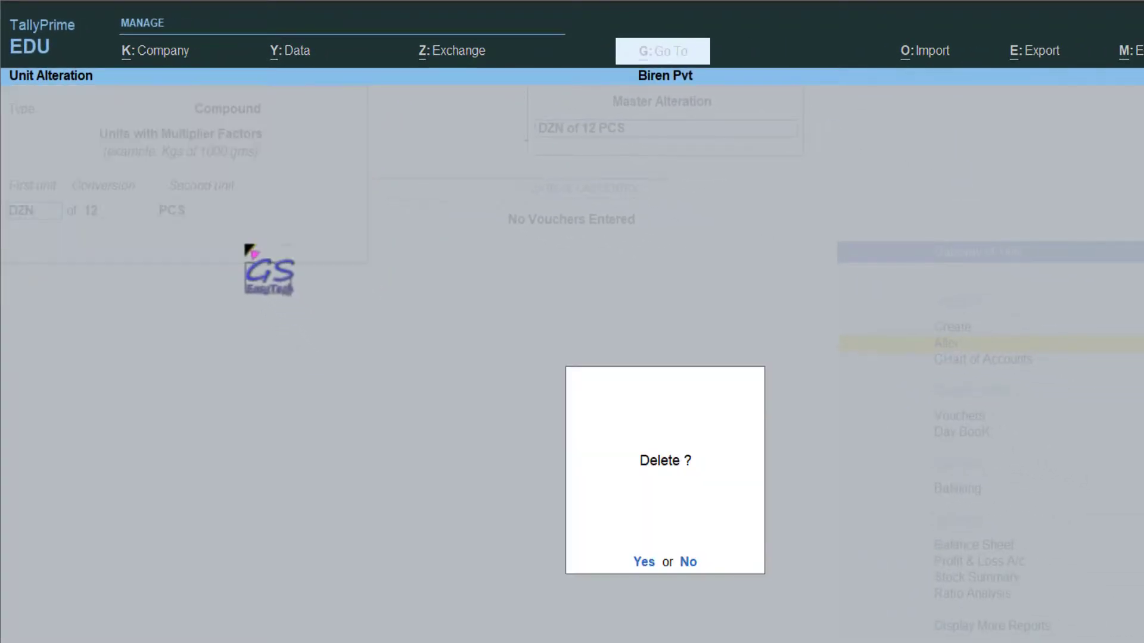
pyautogui.click(642, 562)
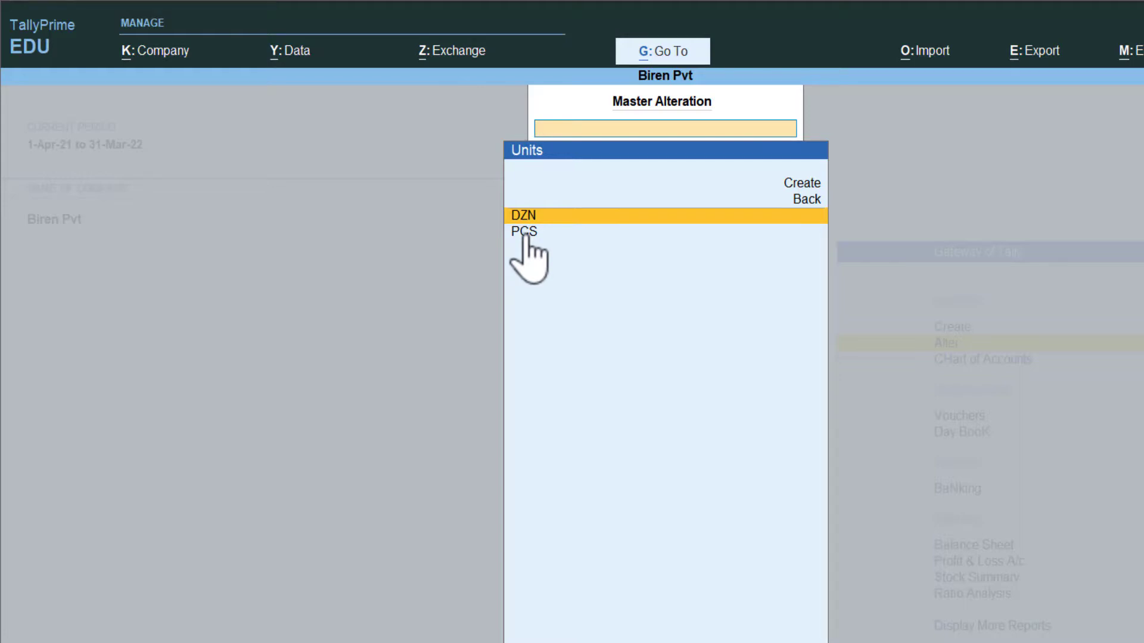
# Change the symbol of the simple unit DZN to DOZ, keep its other details, and save the unit.
pyautogui.click(535, 215)
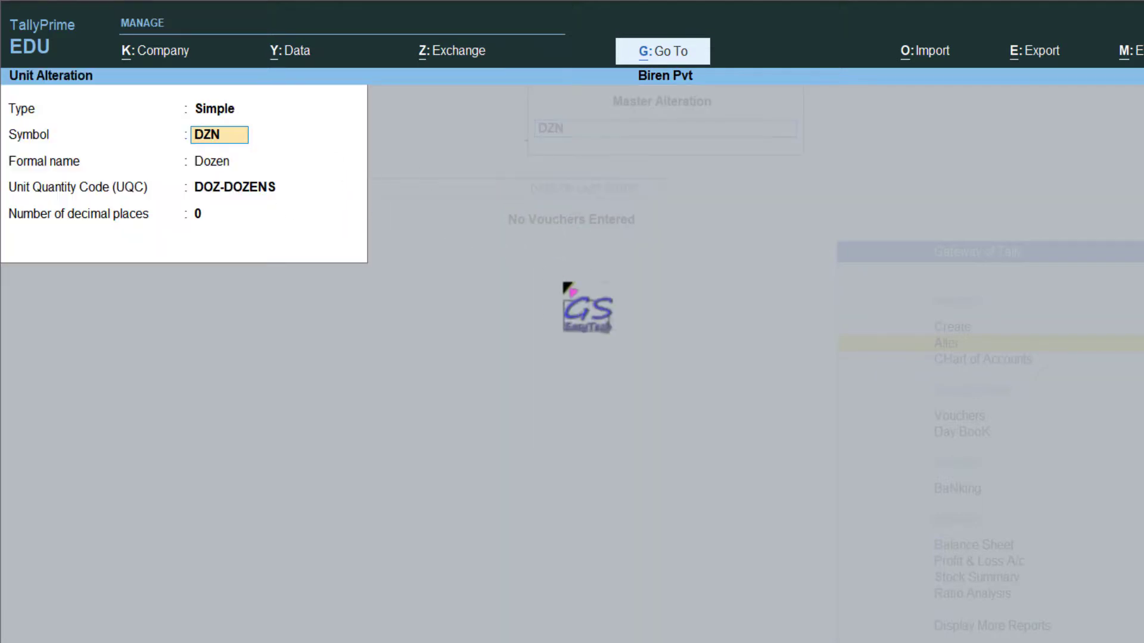
pyautogui.write('D')
pyautogui.press('Return')
pyautogui.press('Return')
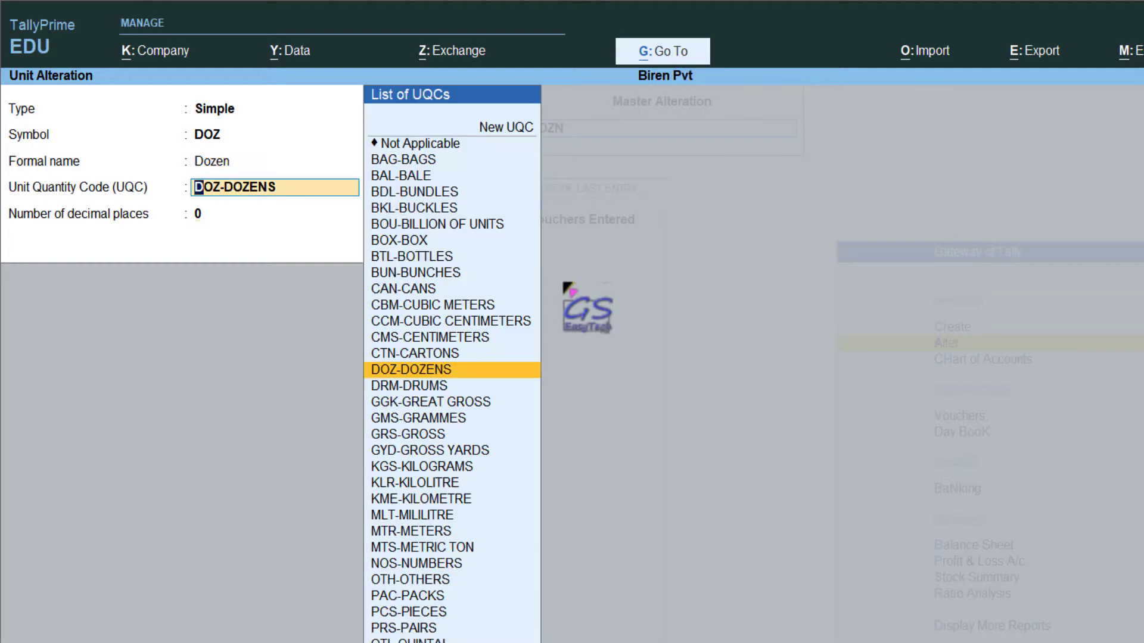
pyautogui.press('Return')
pyautogui.press('Return')
pyautogui.press('Return')
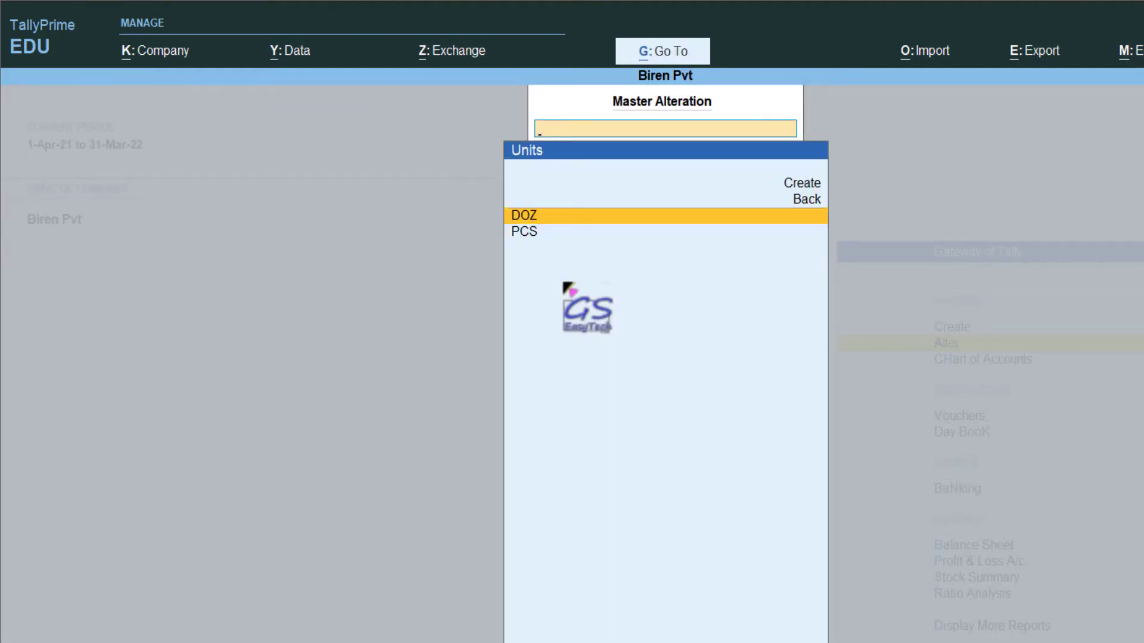
# Open the simple unit DOZ for alteration and delete it, confirming the deletion.
pyautogui.press('Return')
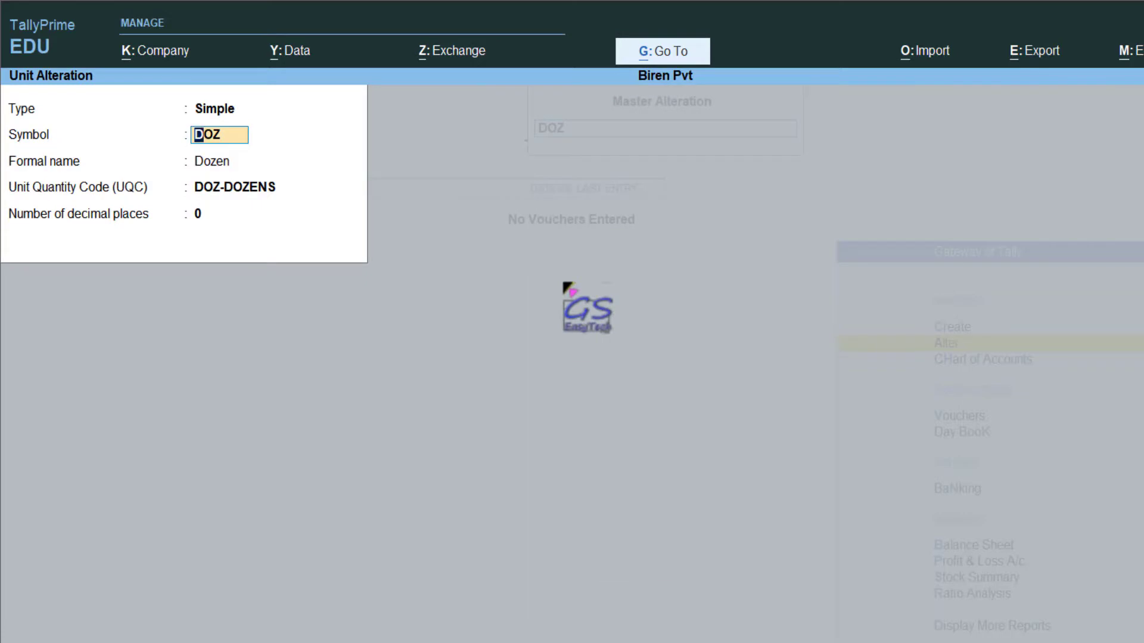
pyautogui.hotkey('alt', 'd')
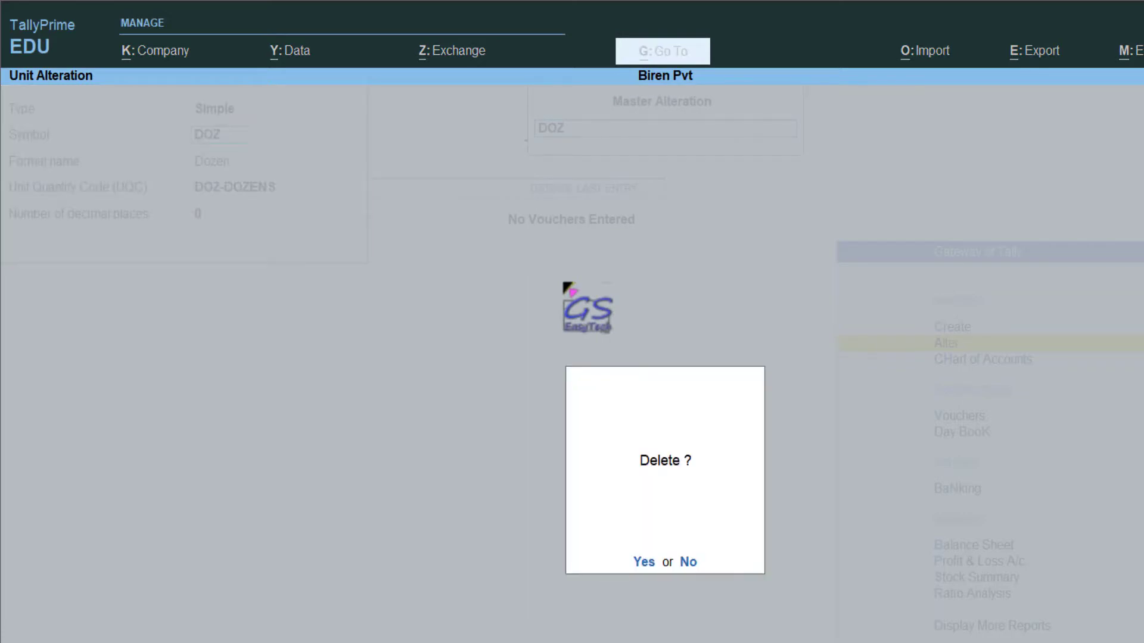
pyautogui.press('Return')
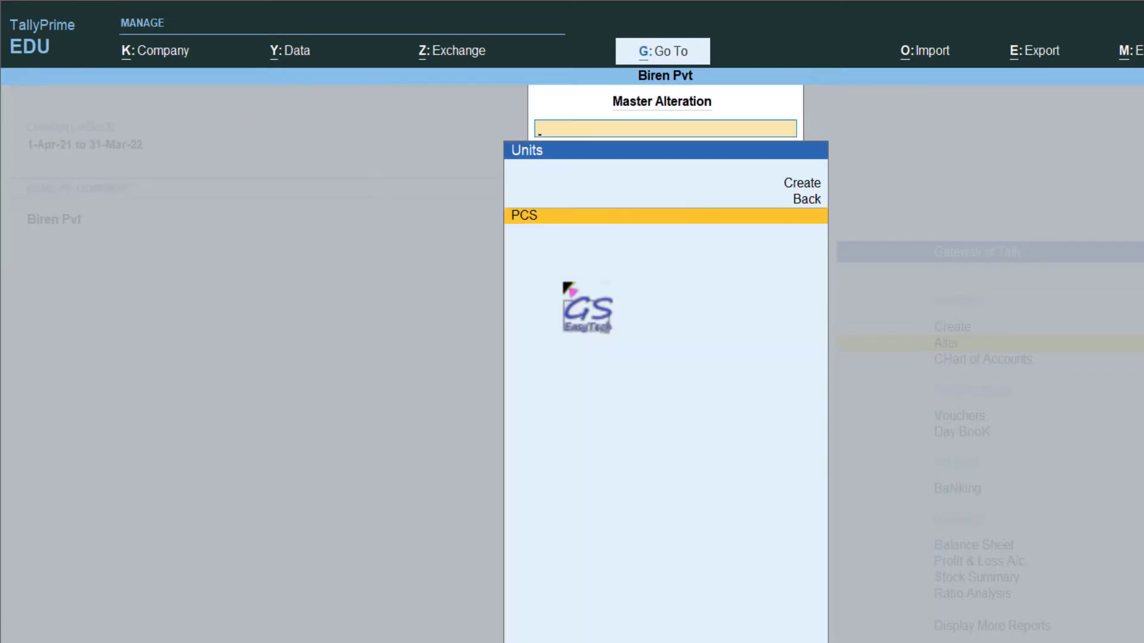